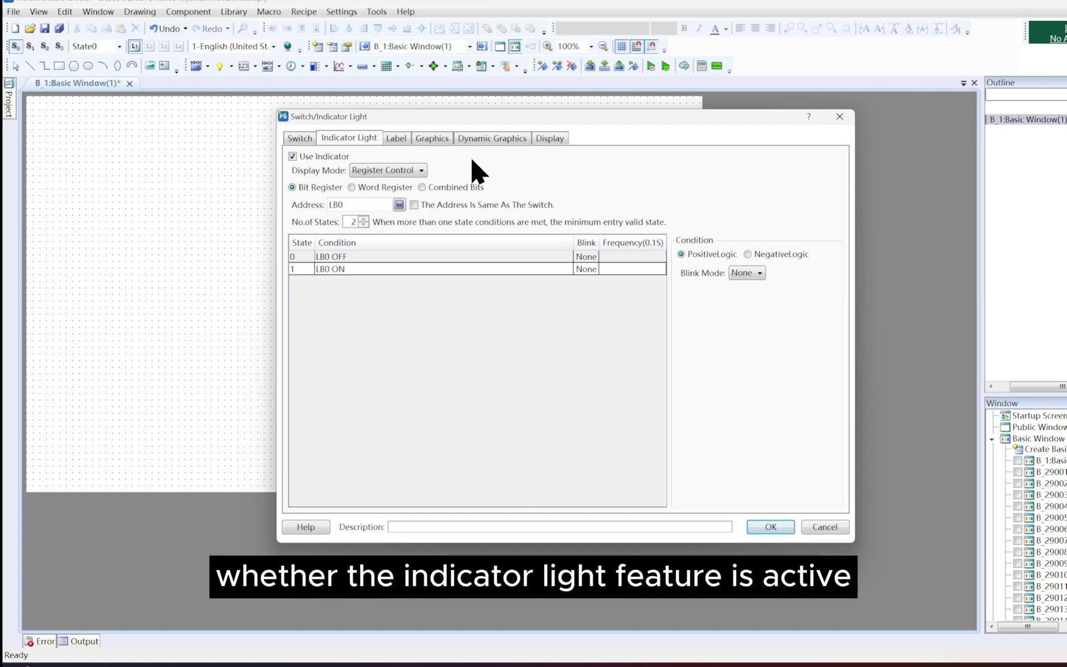
Try the Automatic looping display mode for the indicator and return it to Register Control
left_click(421, 170)
left_click(424, 196)
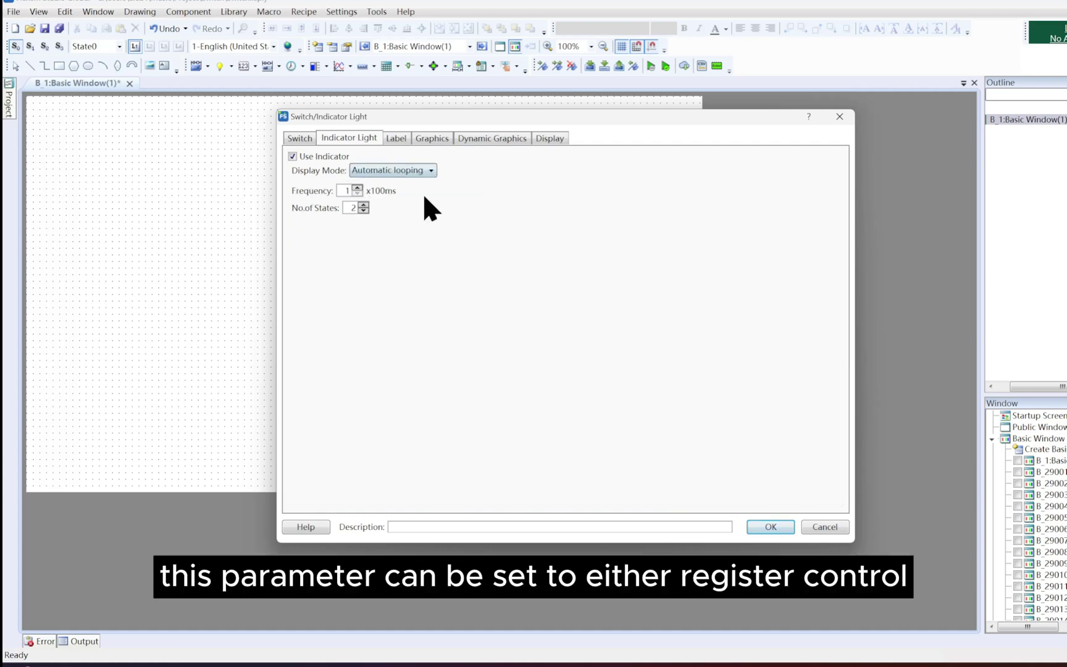
left_click(425, 170)
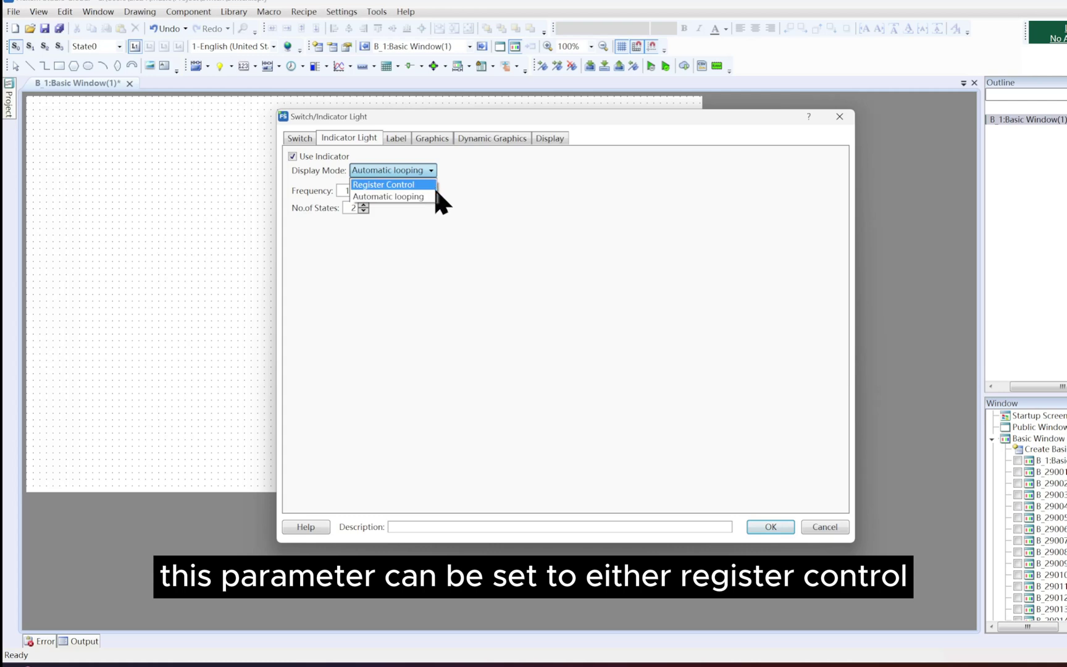
left_click(433, 185)
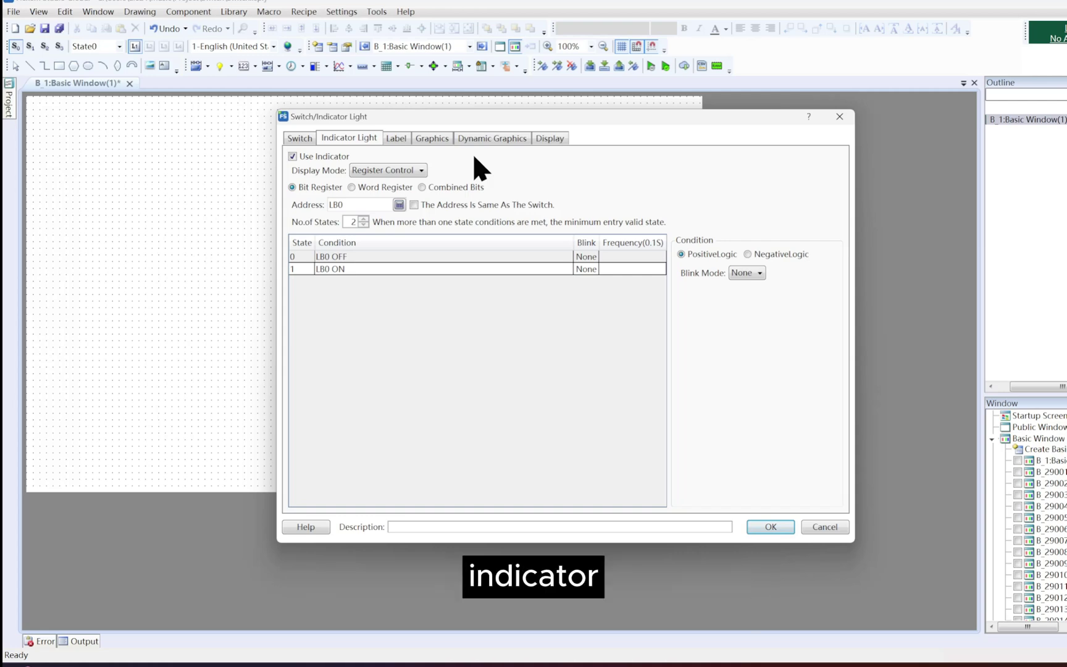
left_click(422, 170)
left_click(422, 197)
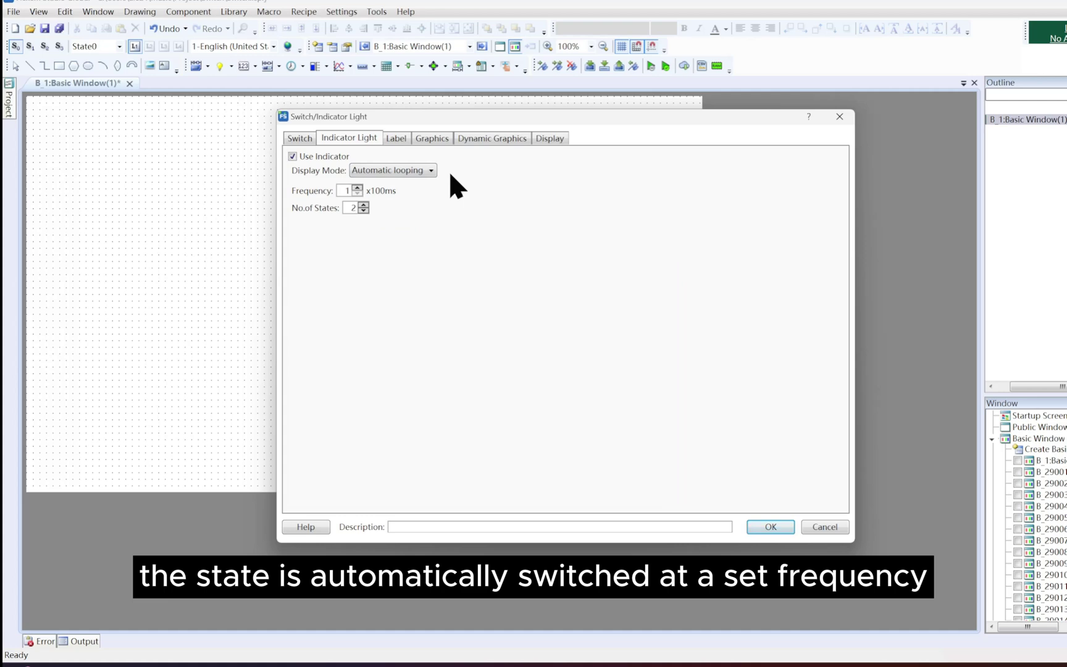
left_click(431, 170)
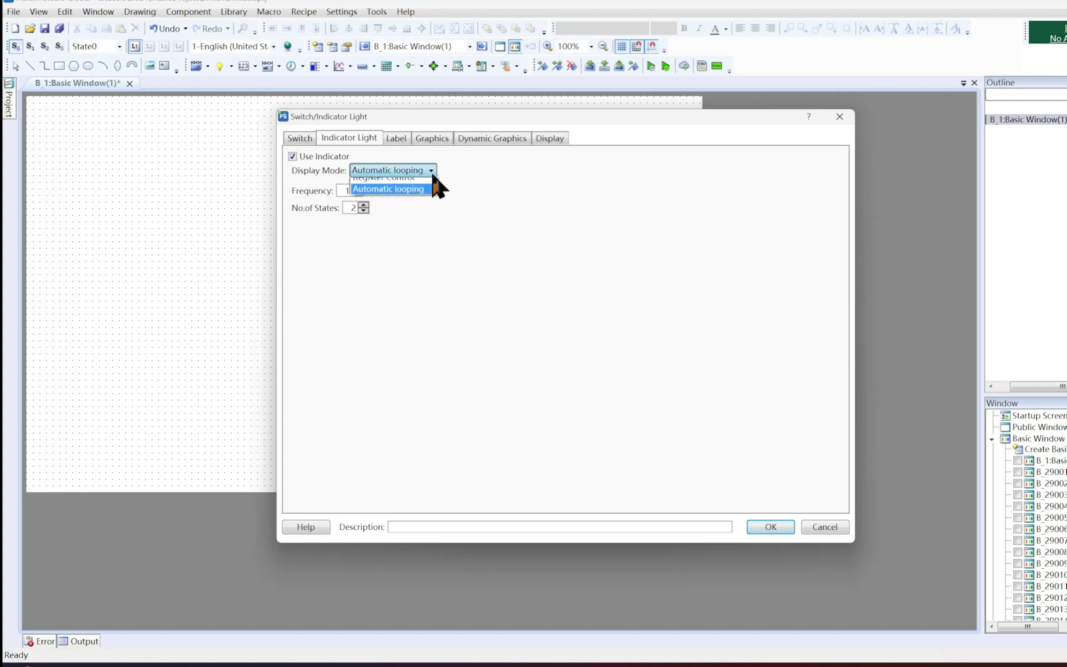
left_click(420, 183)
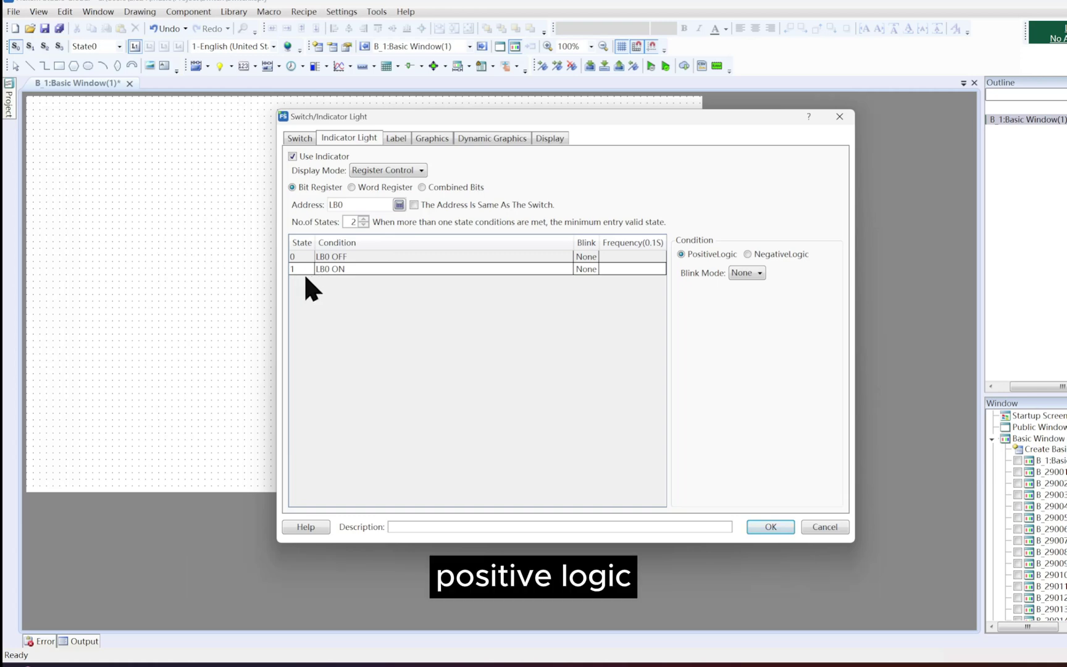
Try NegativeLogic and the Blink Text and Blink Picture modes on state 0, restoring PositiveLogic and no blinking
left_click(759, 252)
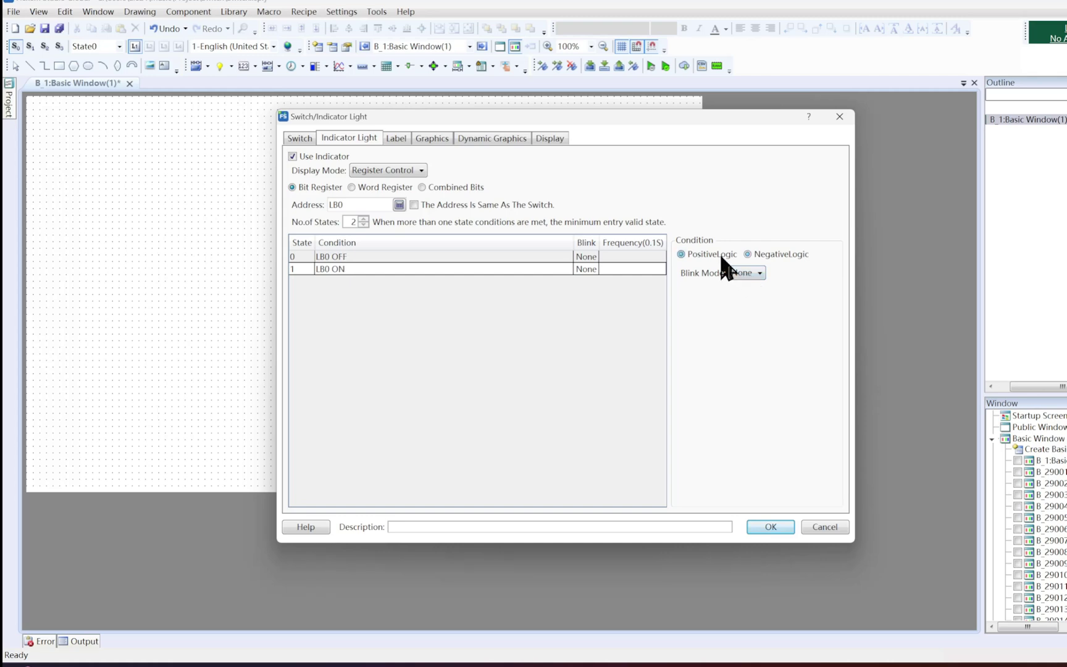
left_click(755, 273)
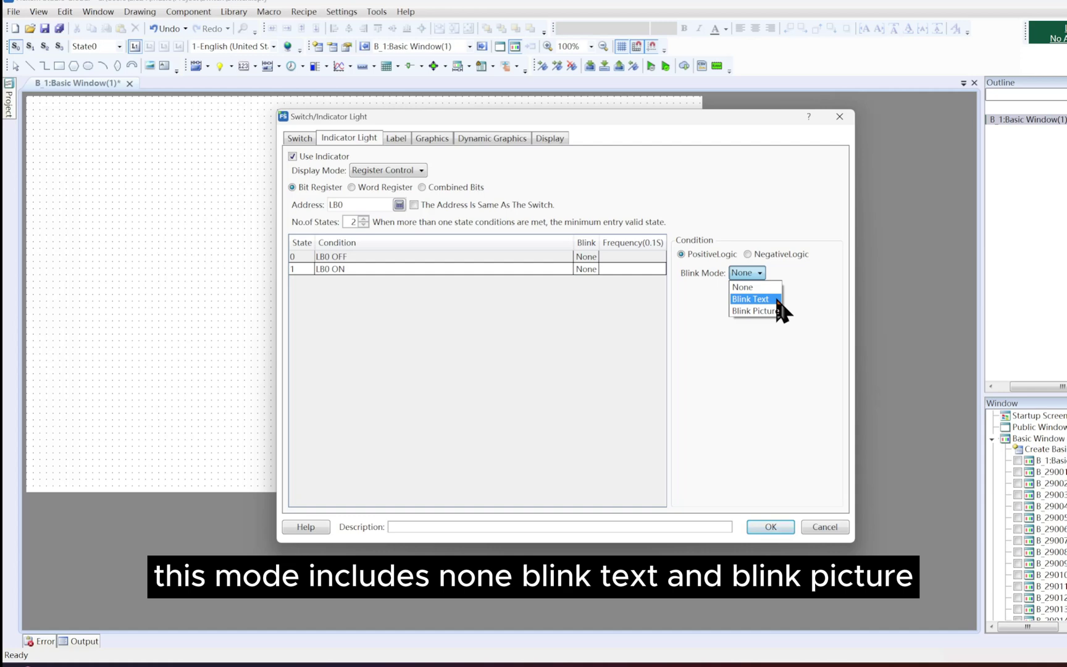
left_click(777, 301)
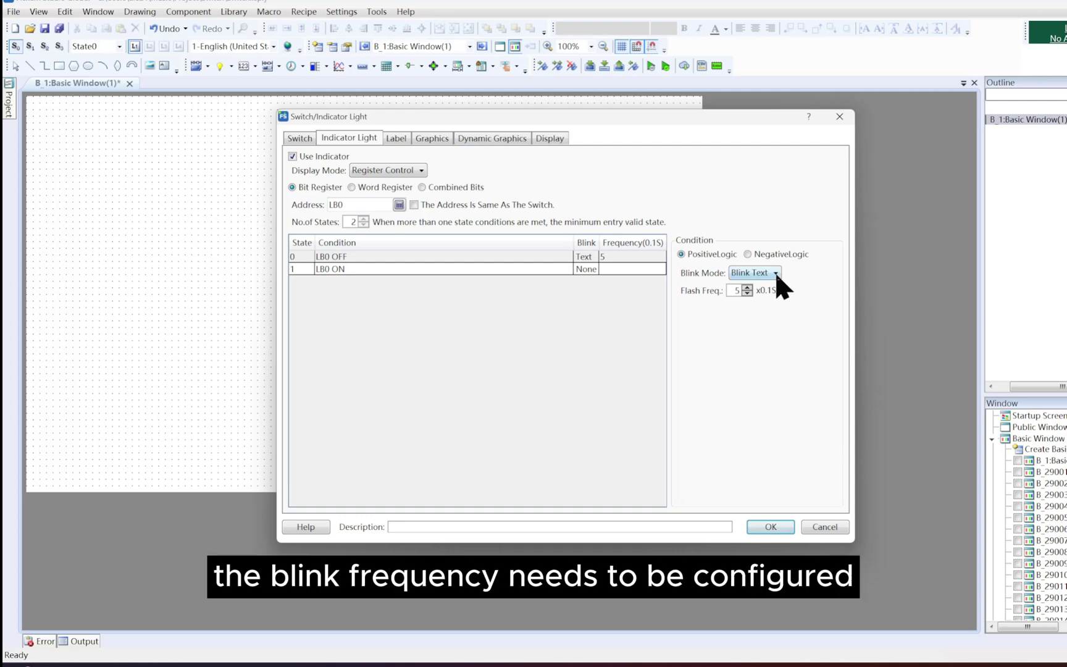
left_click(776, 272)
left_click(781, 309)
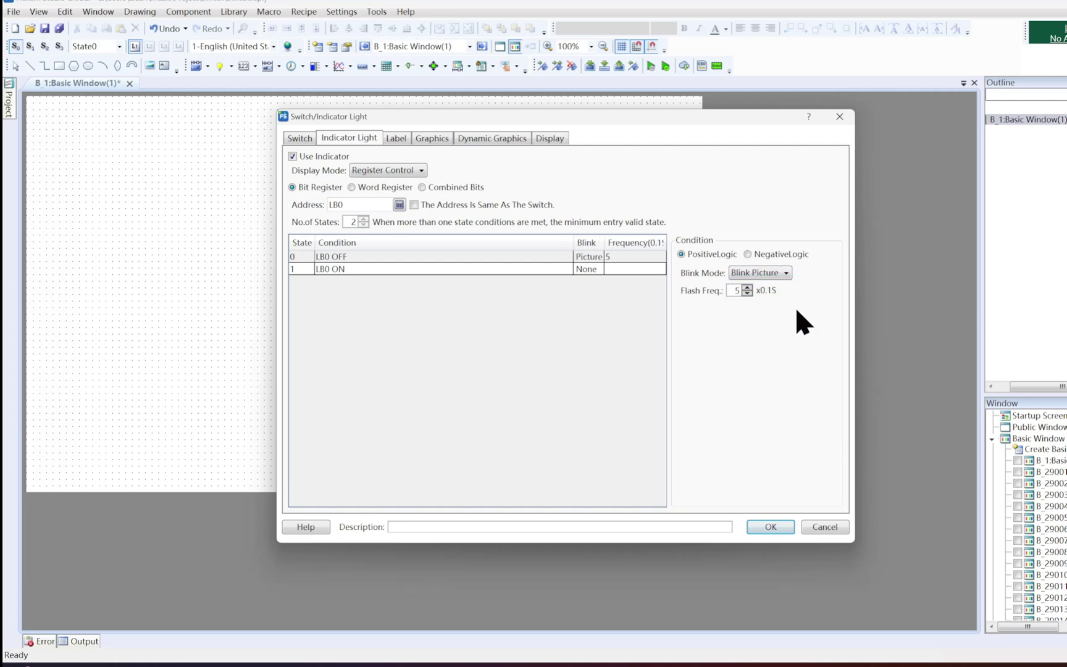
left_click(786, 273)
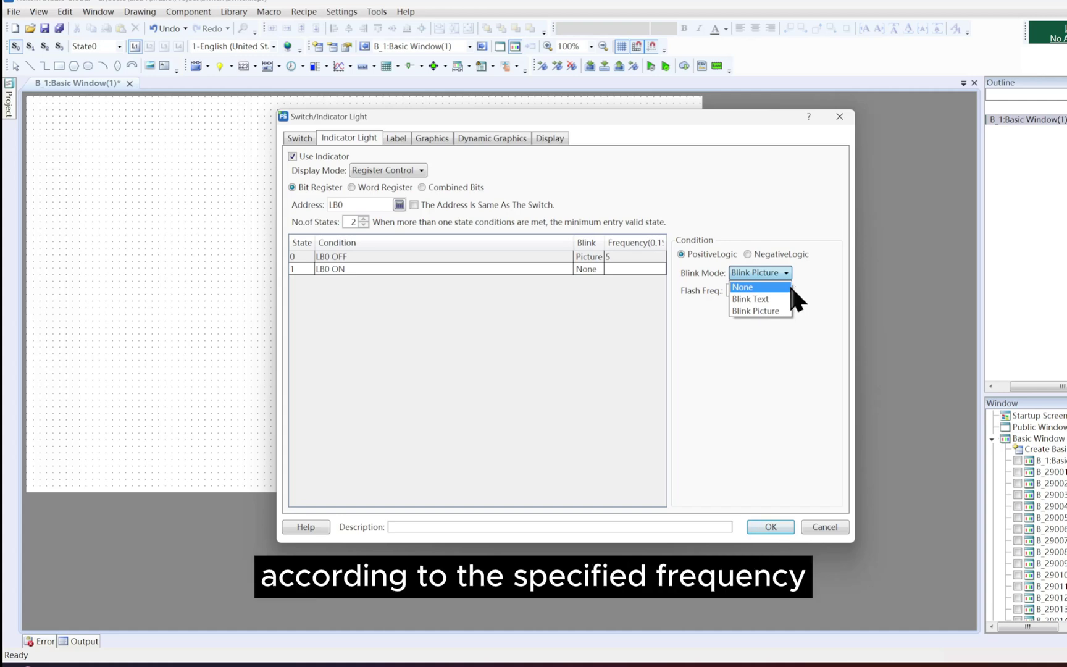
left_click(787, 299)
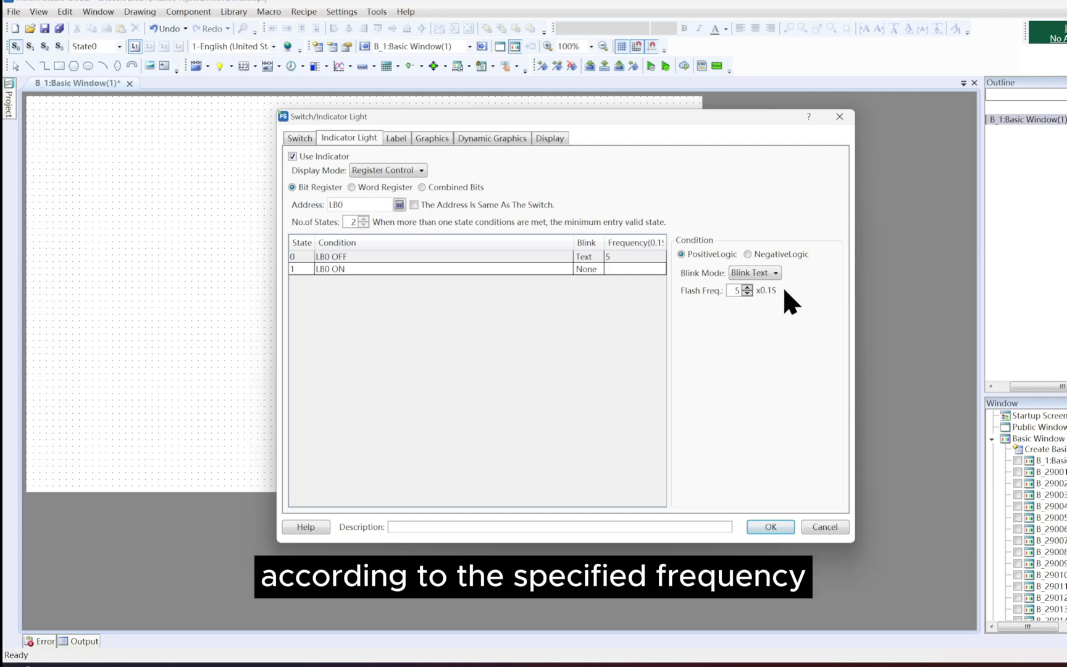
left_click(778, 274)
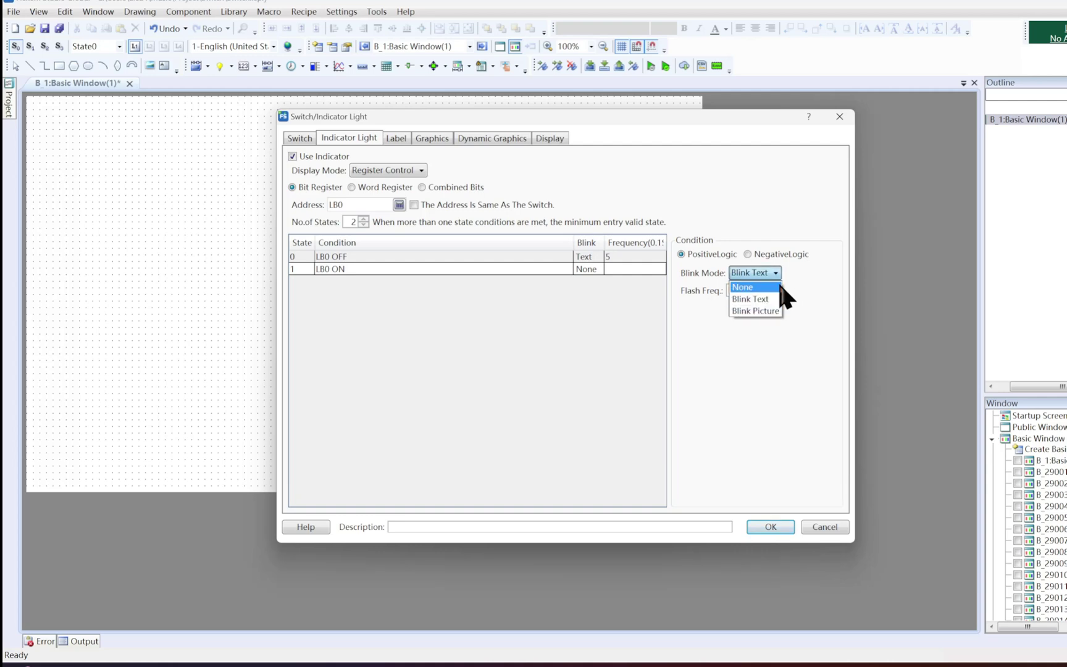
left_click(777, 284)
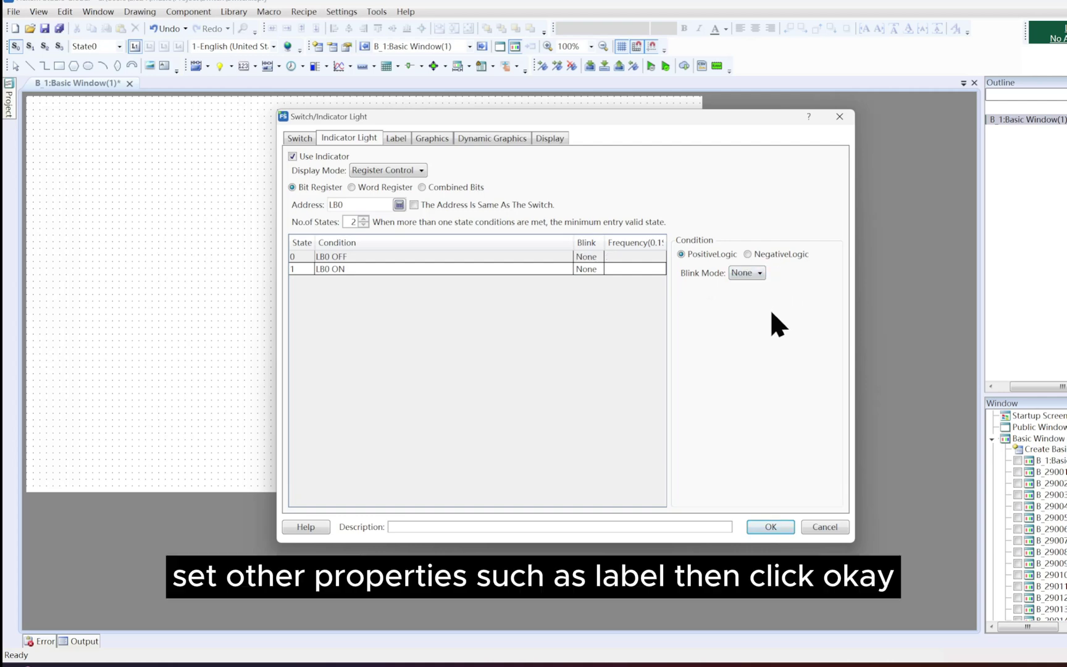
Enter the label content "light on" for state 0 and "light off" for state 1
left_click(389, 138)
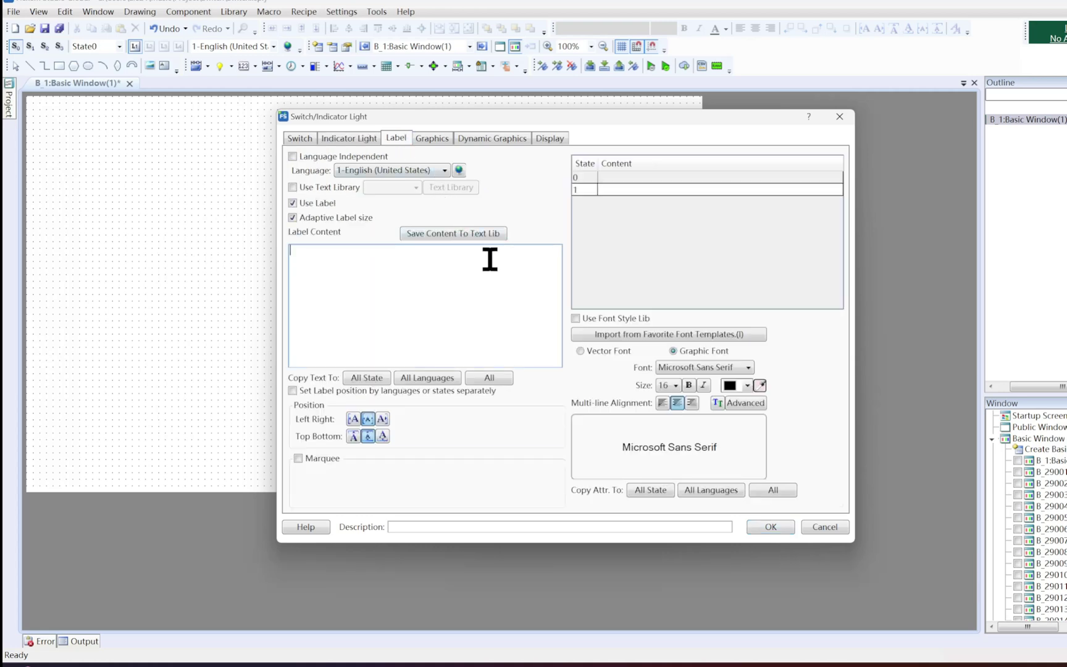
type("light on")
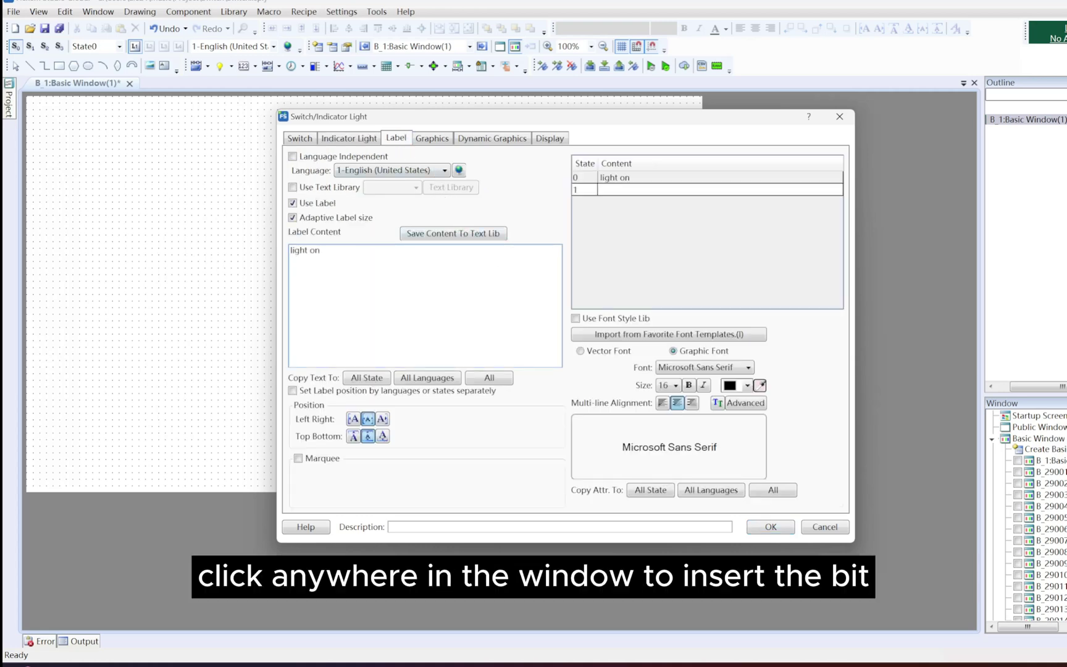
left_click(625, 192)
left_click(462, 266)
type("light off")
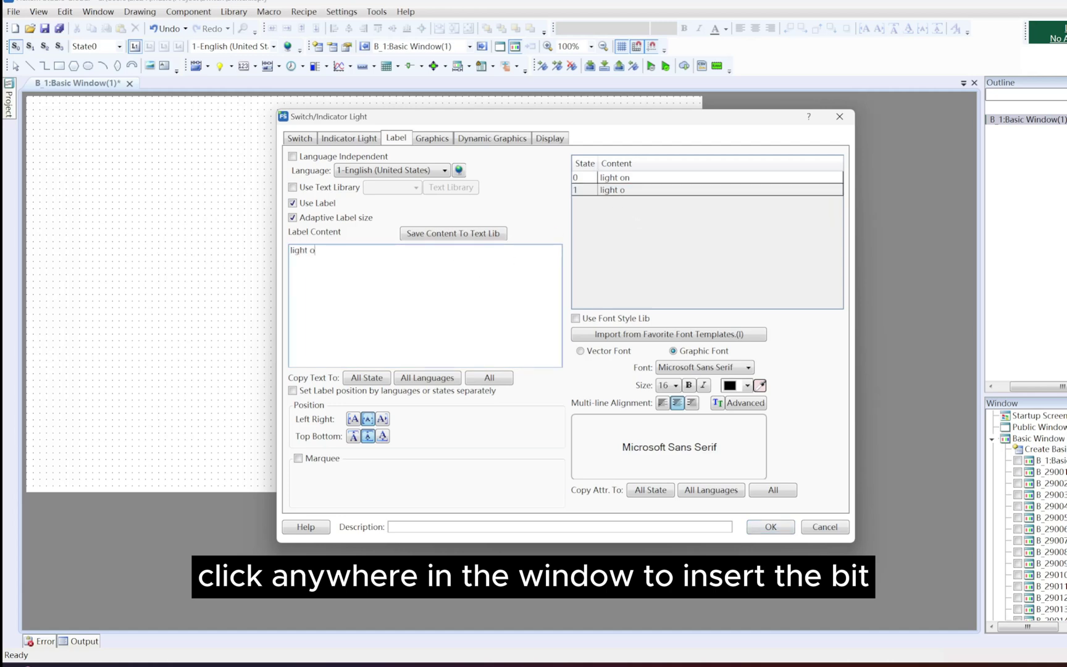
Choose the green round push-button picture as the indicator's graphic from the current project's graphics
left_click(434, 137)
scroll(534, 266, "down", 4)
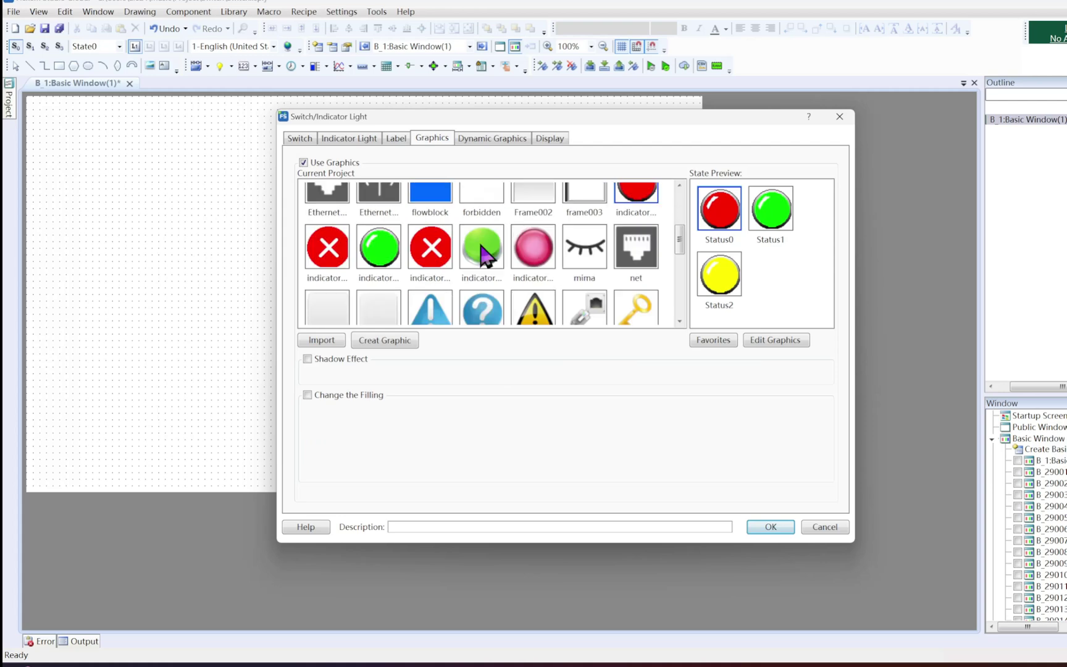
left_click(482, 246)
Confirm the indicator's settings, place it in the upper-left part of the basic window and enlarge it to roughly twice its width
left_click(771, 526)
left_click(270, 254)
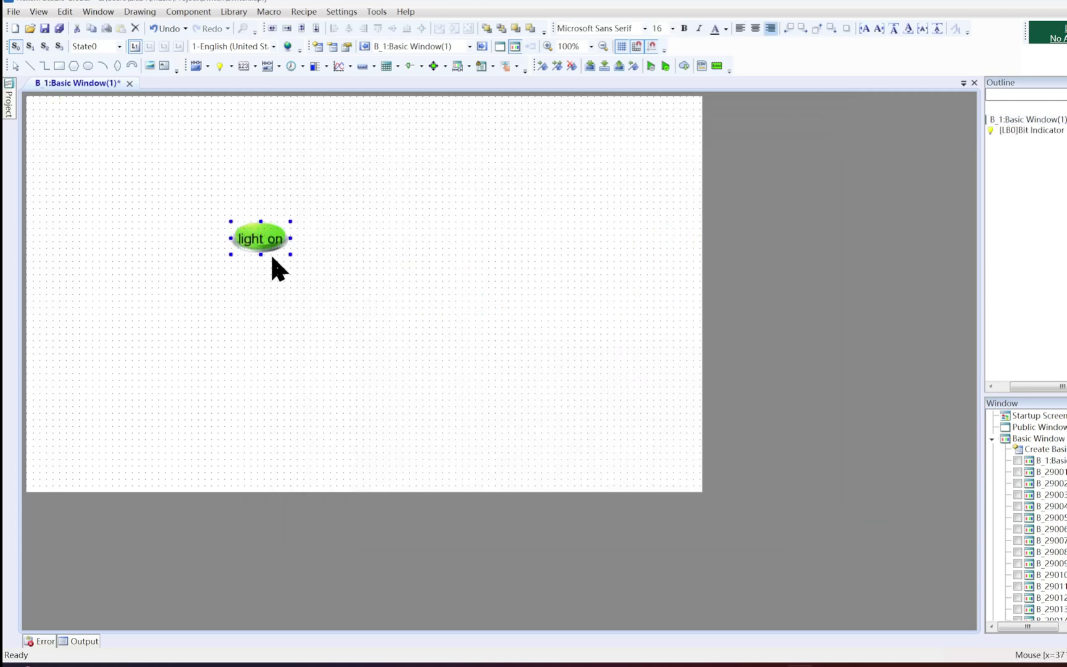
left_click_drag(301, 283, 362, 326)
Run the project simulation, cleaning up RW data, recipe data, data sampling and history alerts, and special registers
left_click(651, 65)
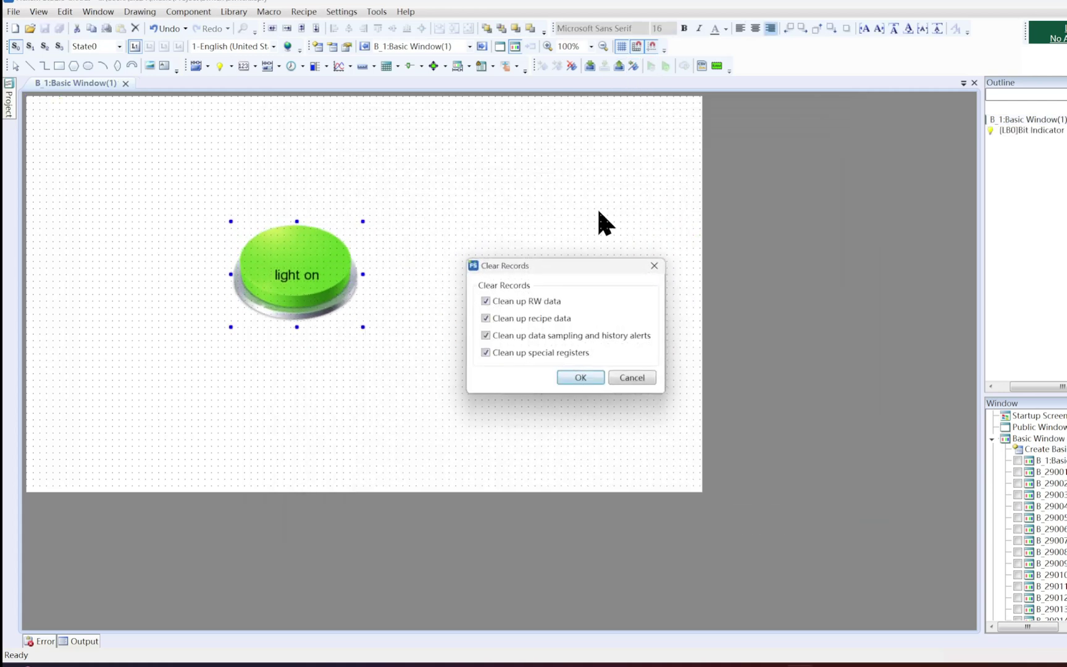
left_click(581, 378)
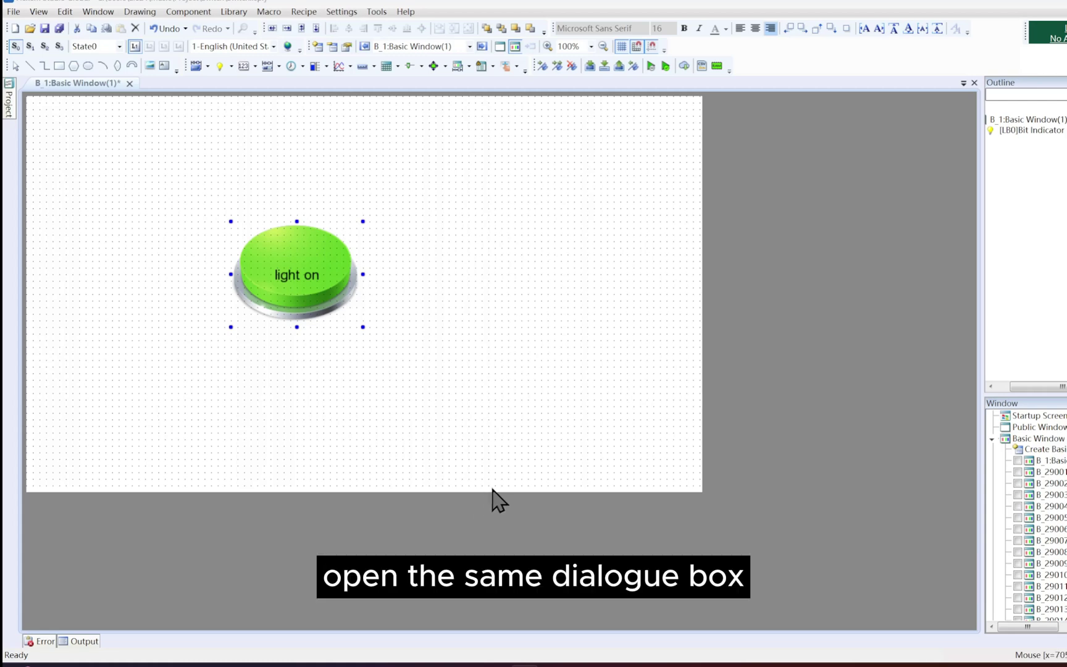
Reopen the placed indicator's settings and change it to Word Register control with 5 states
double_click(335, 283)
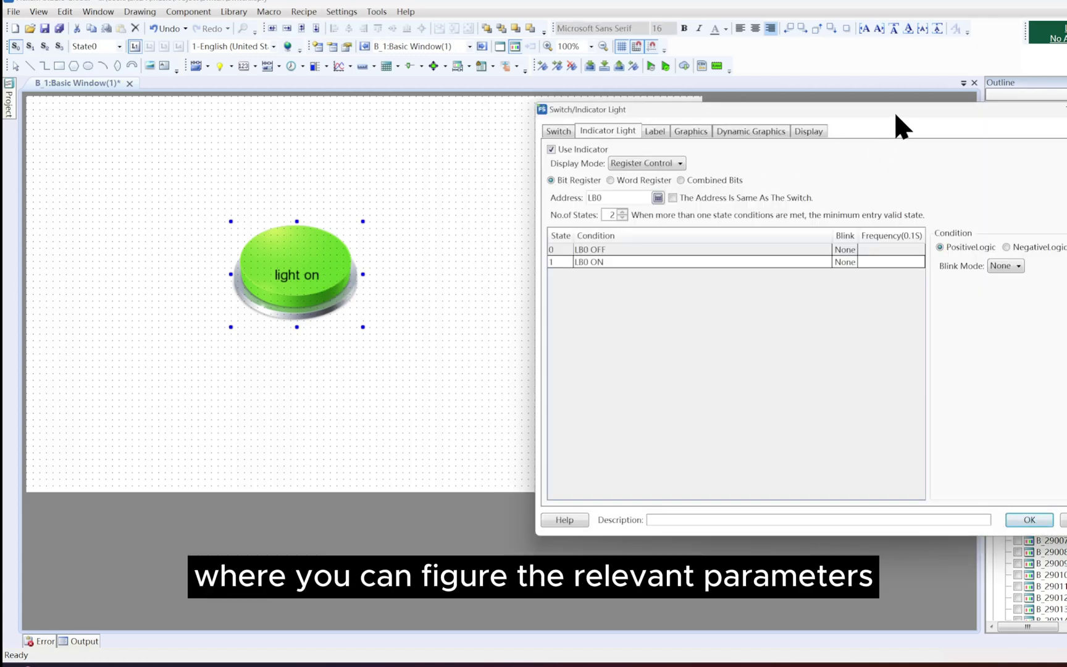
left_click_drag(895, 112, 739, 137)
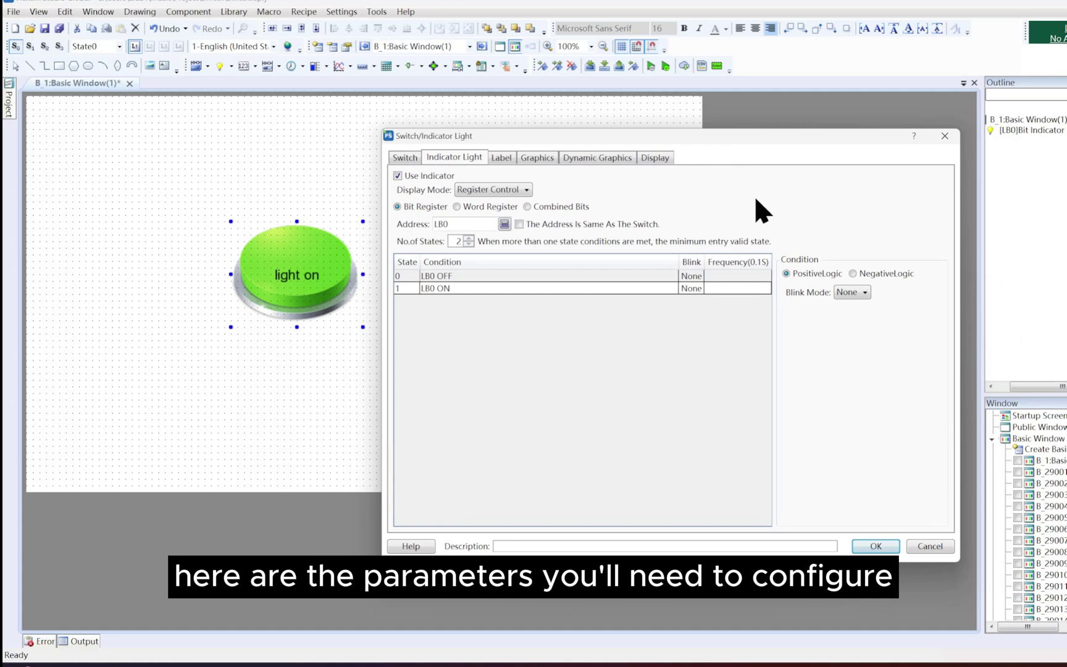
left_click(457, 207)
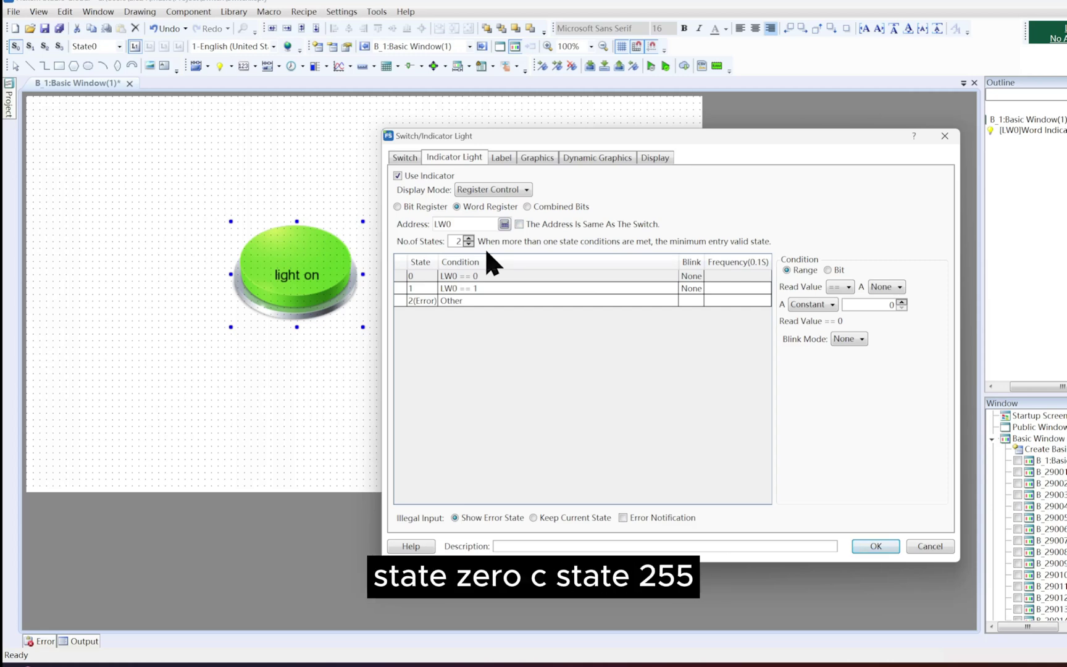
left_click(469, 238)
left_click(469, 239)
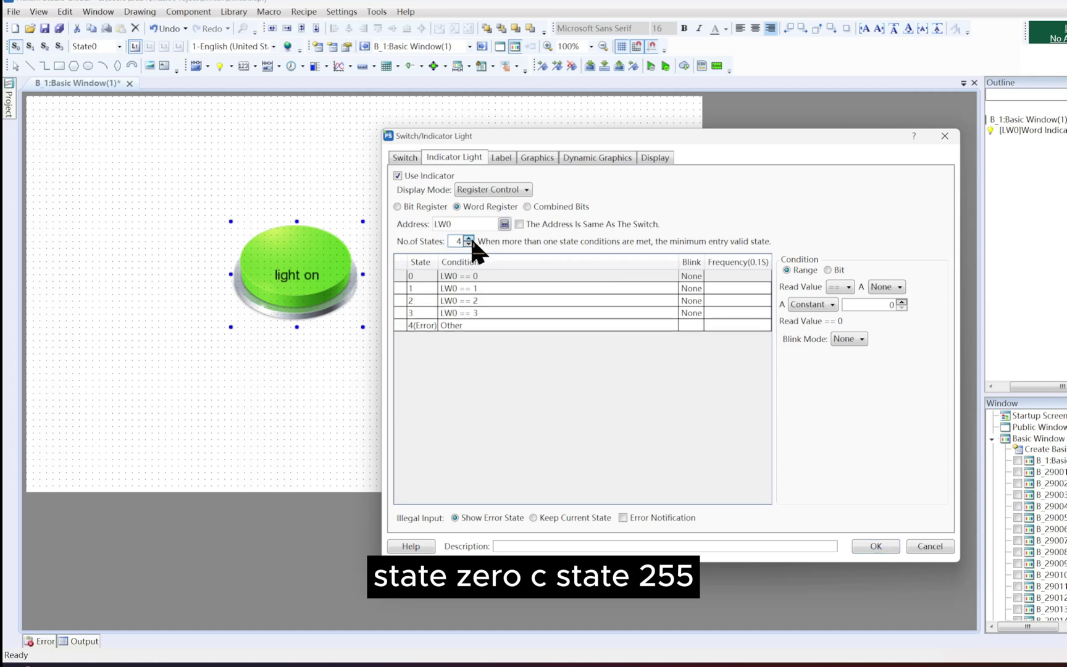
left_click(469, 239)
left_click(469, 238)
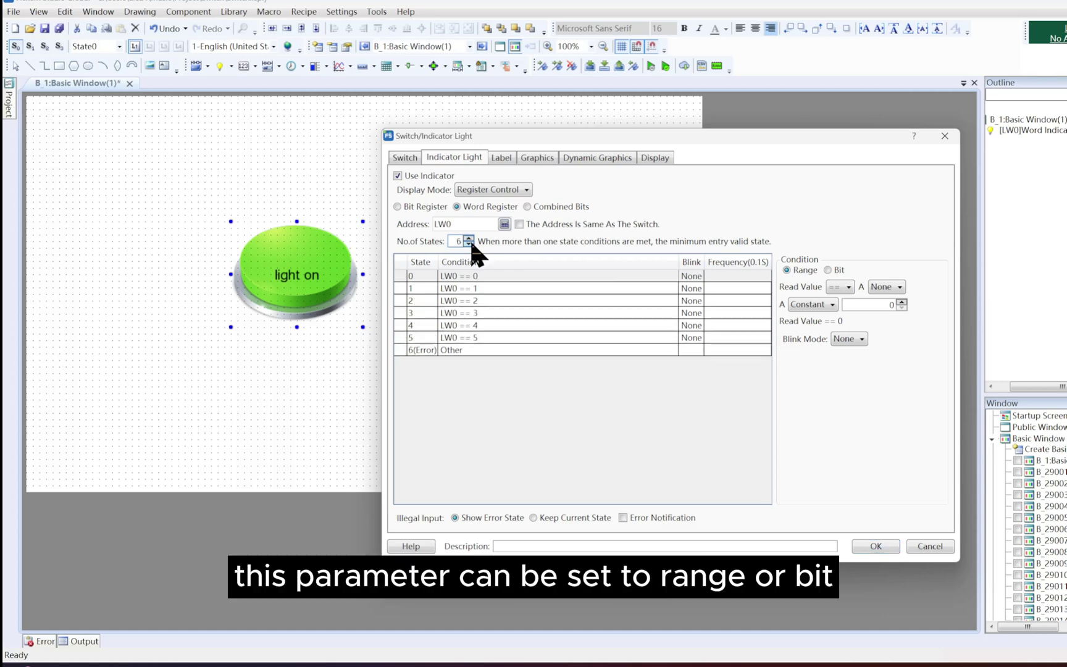
left_click(470, 243)
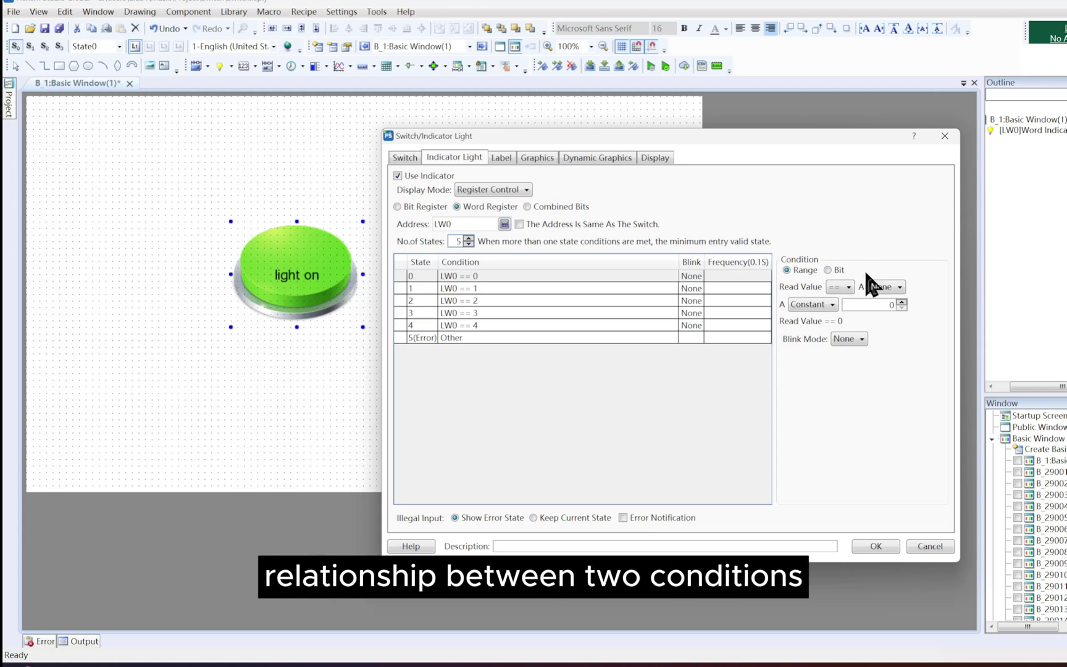
left_click(848, 287)
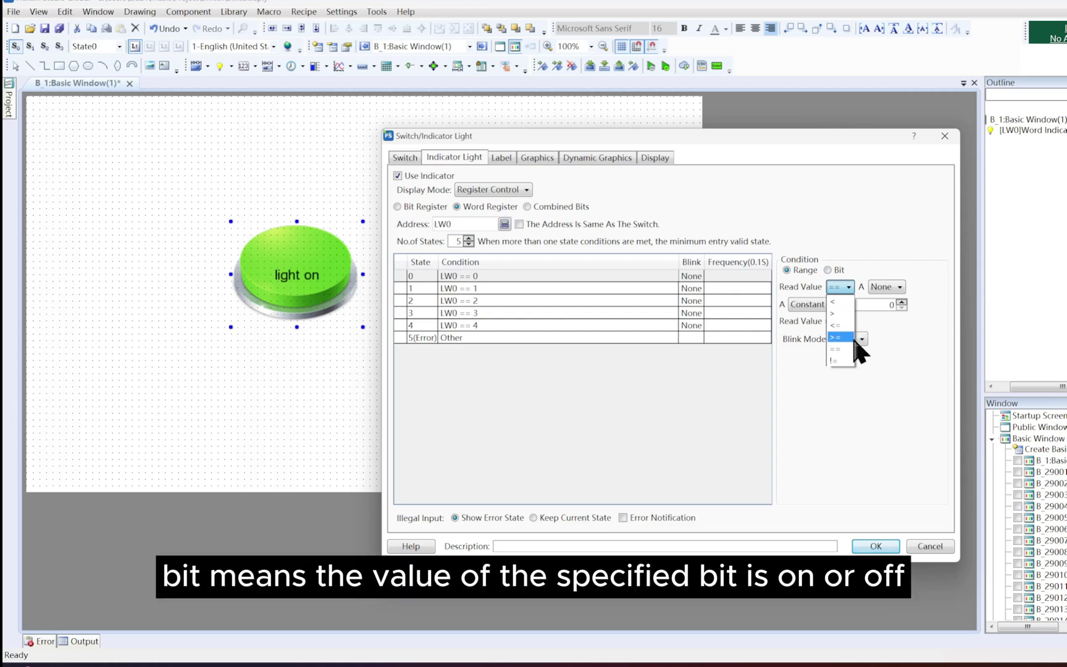
left_click(868, 284)
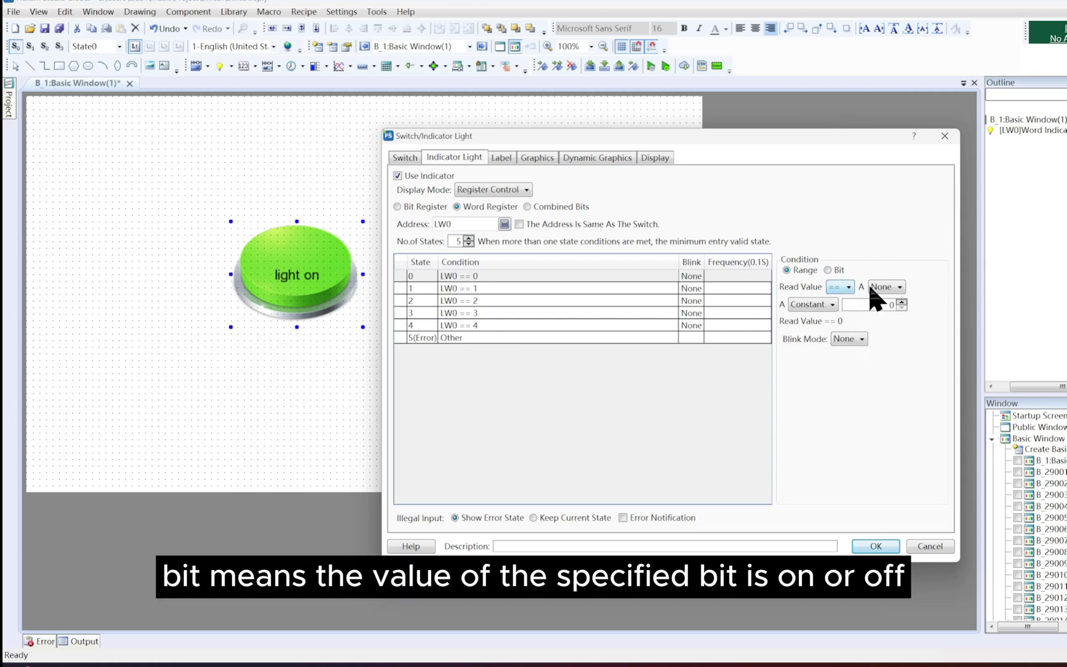
left_click(898, 288)
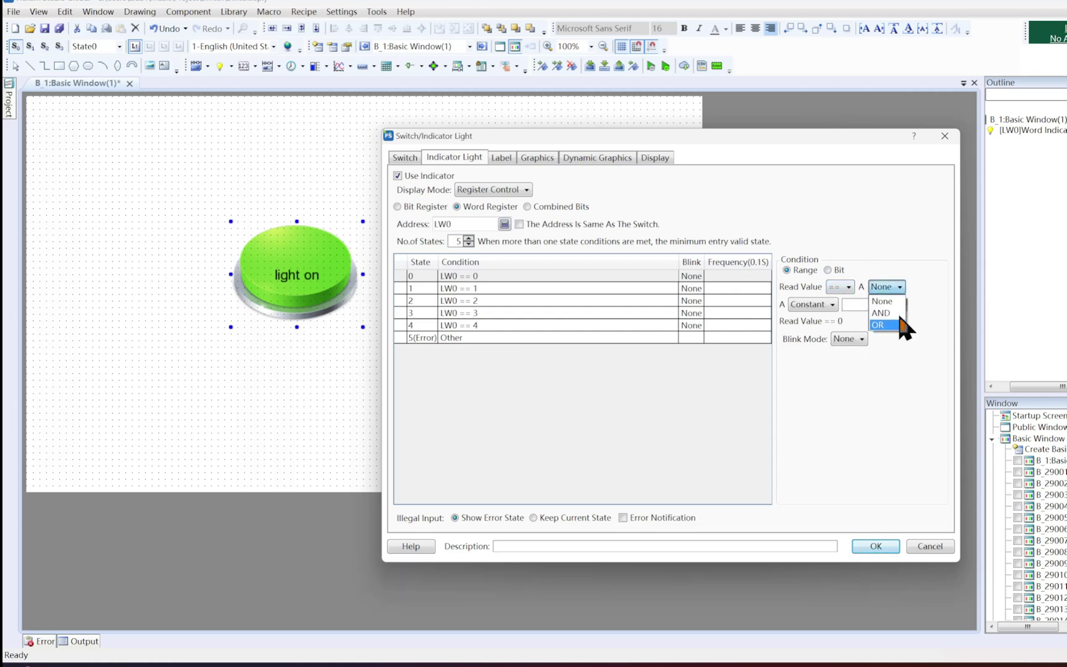
left_click(884, 287)
Set the state 0 condition to Bit with a bit offset of 2 and NegativeLogic
left_click(828, 270)
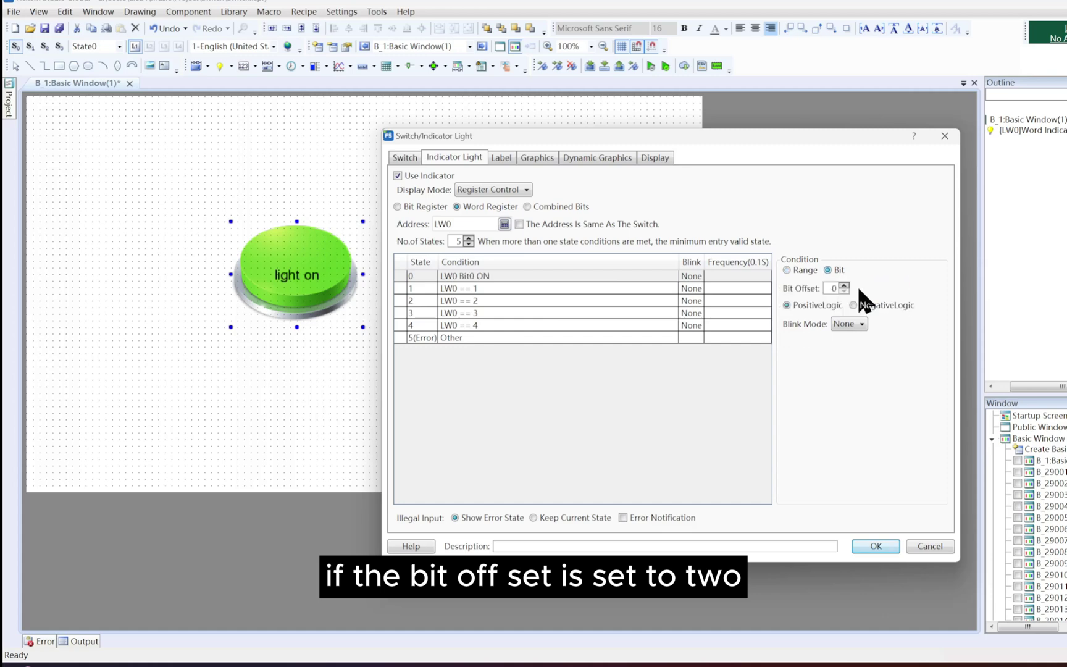
left_click(845, 286)
left_click(845, 285)
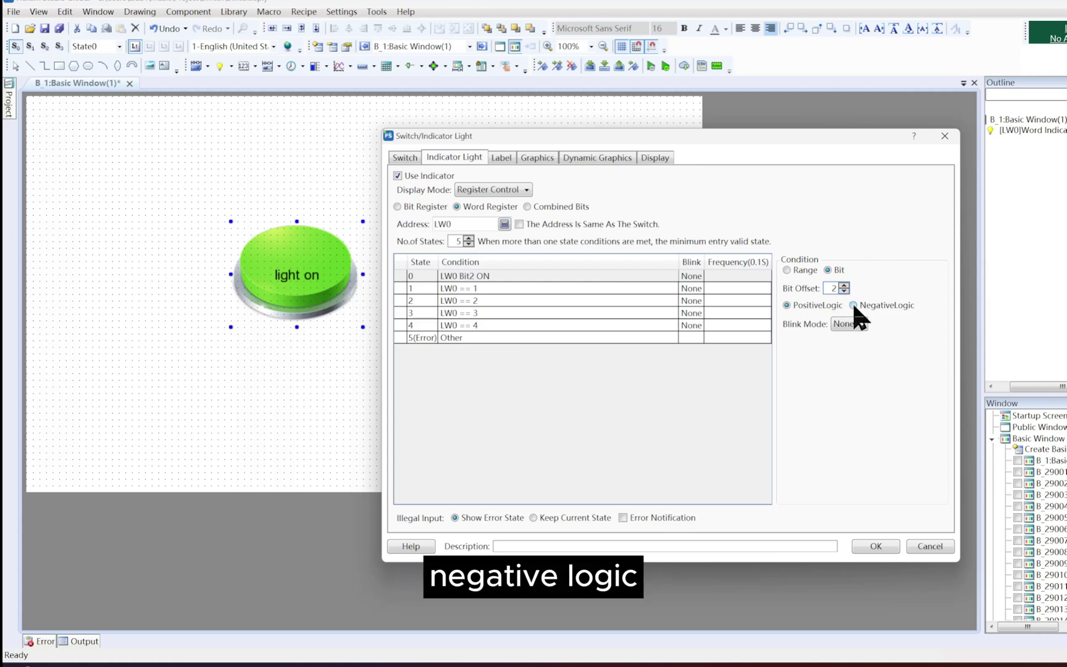
left_click(853, 304)
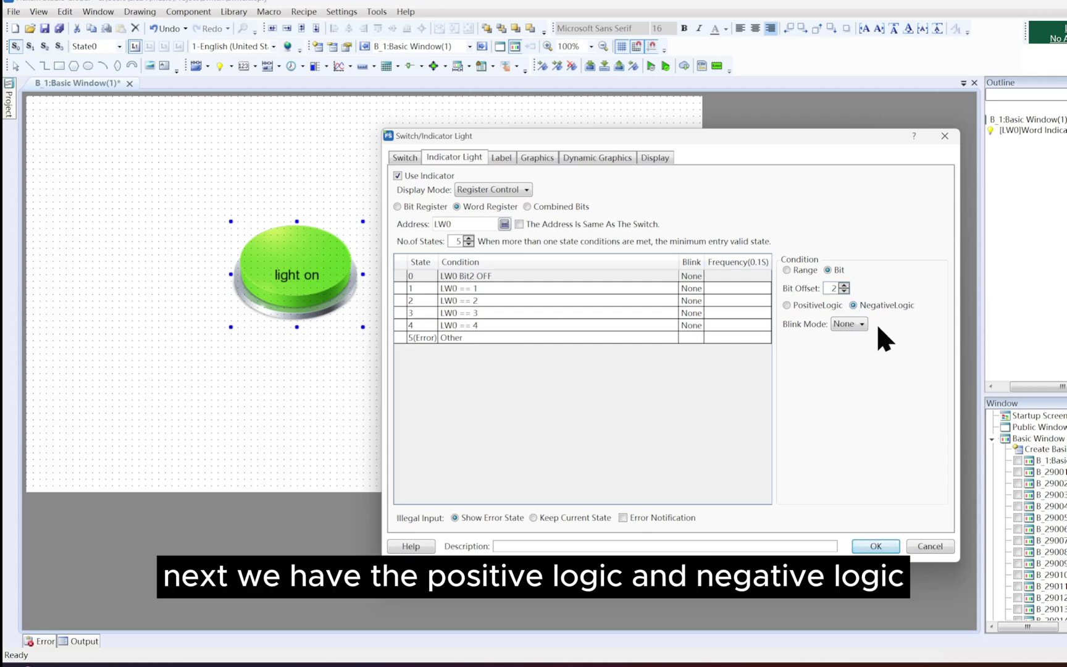
left_click(822, 309)
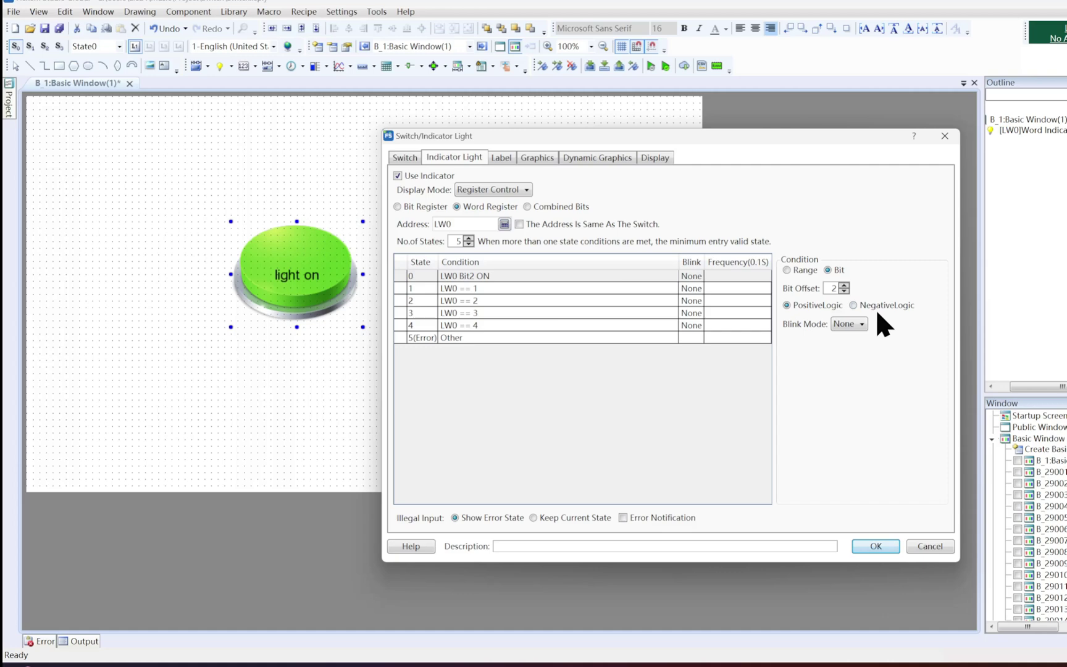
left_click(878, 308)
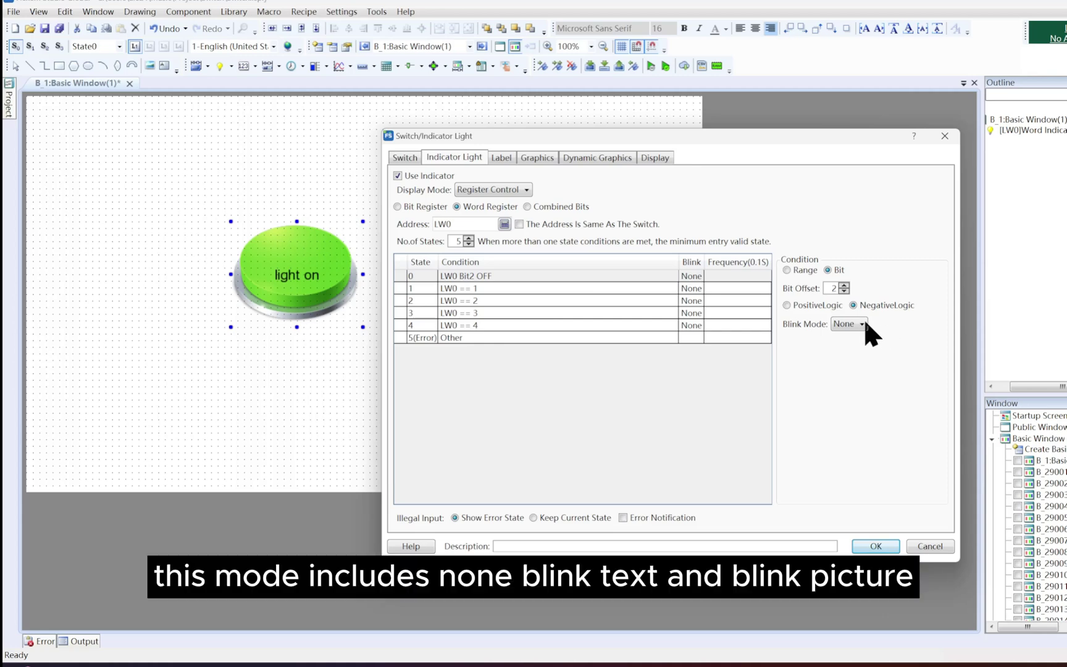
Set state 0's blink mode to Blink Text, trying Blink Picture before returning to Blink Text
left_click(862, 323)
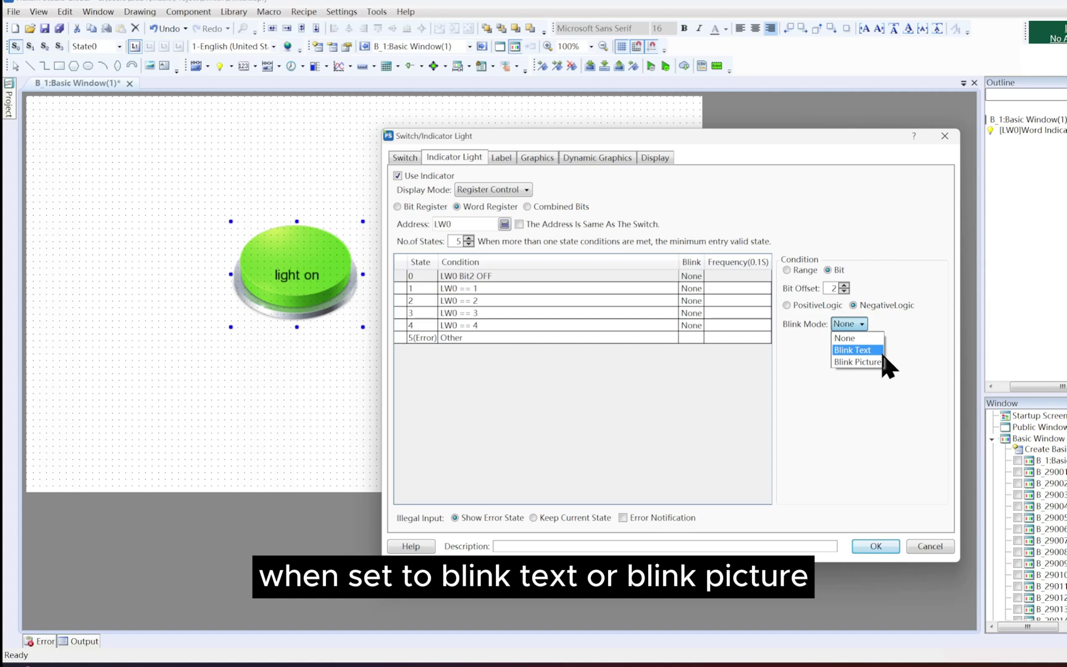
left_click(882, 355)
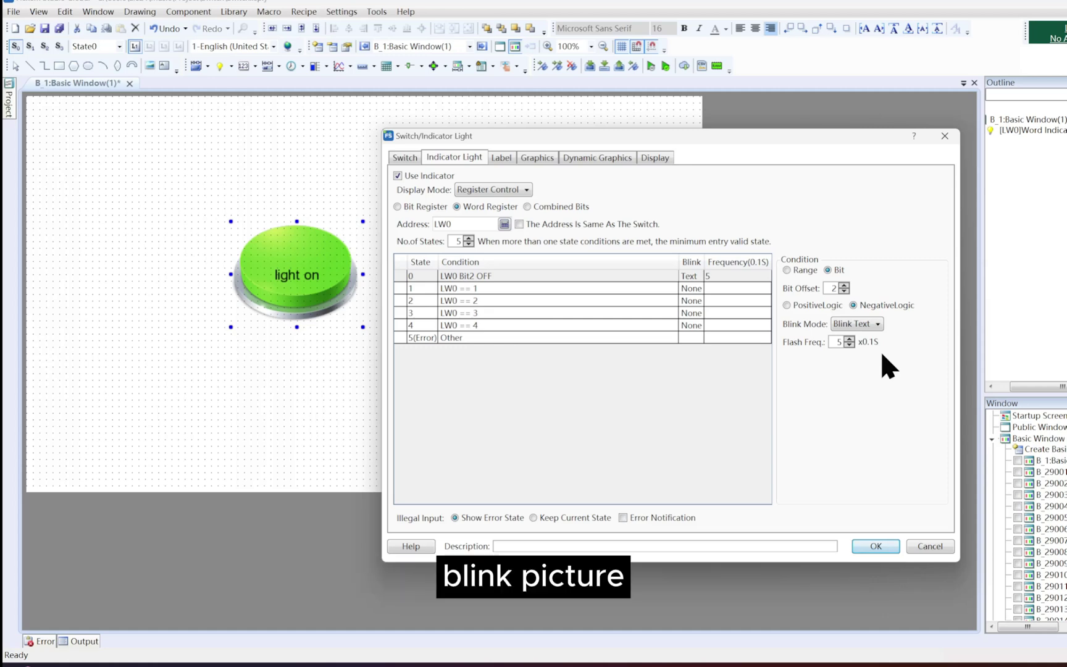
left_click(871, 326)
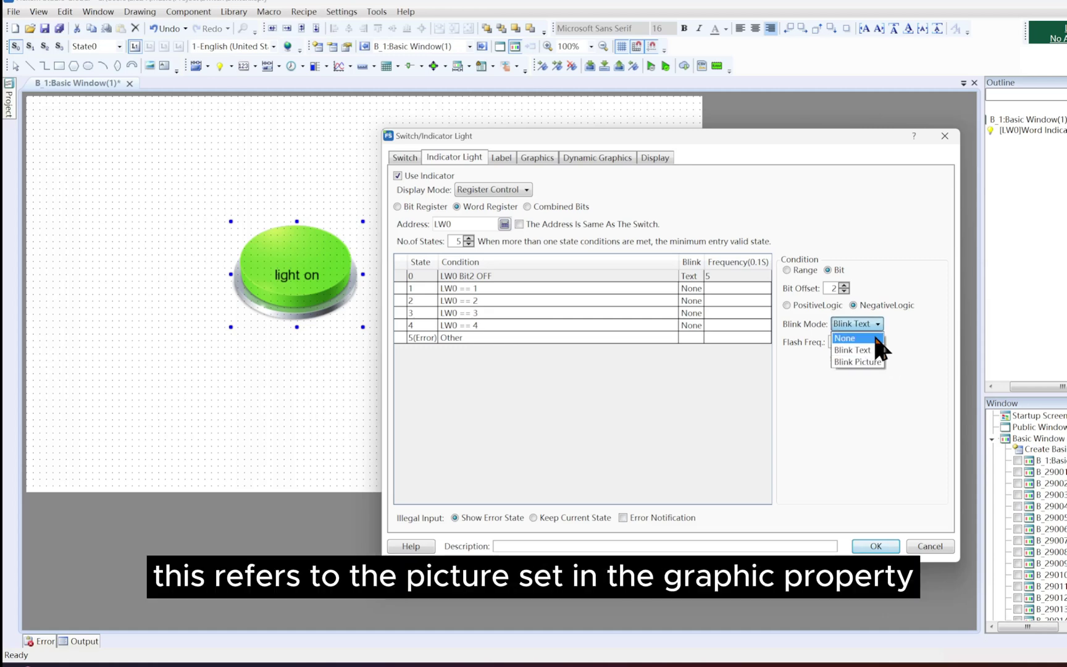
left_click(874, 362)
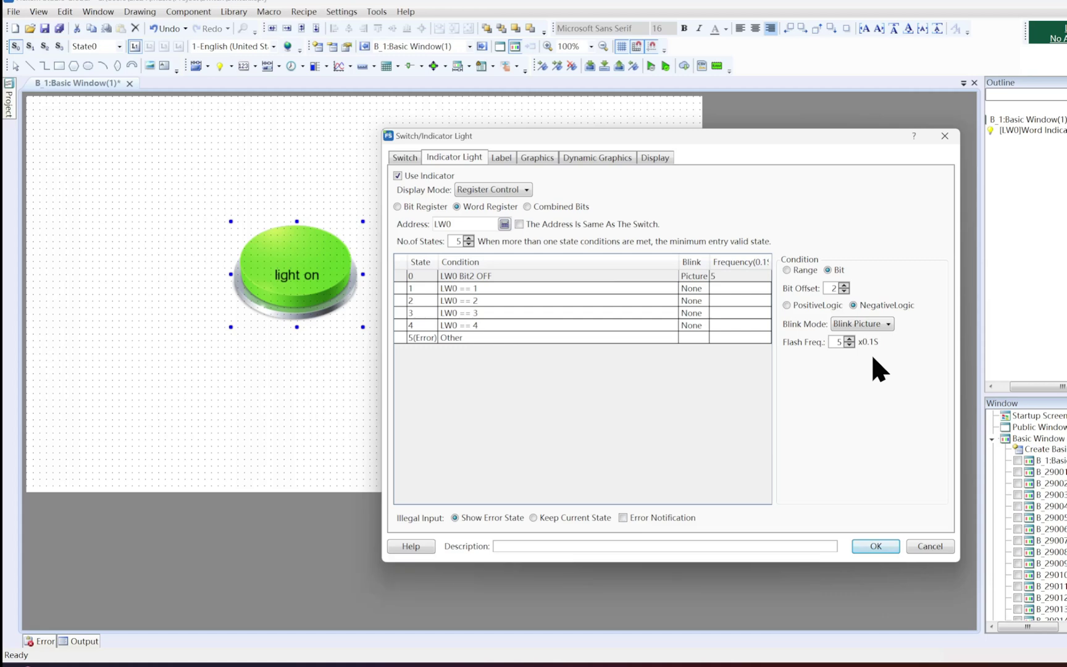
left_click(880, 323)
left_click(881, 346)
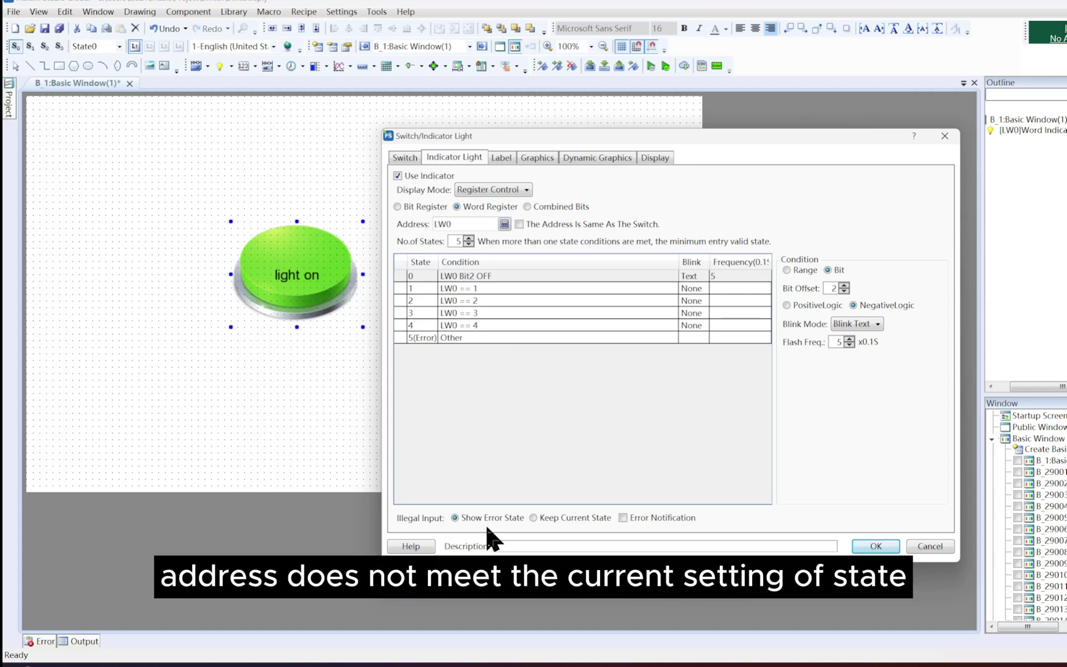
Try Keep Current State for illegal input, return to Show Error State and enable error notification on LB0
left_click(539, 517)
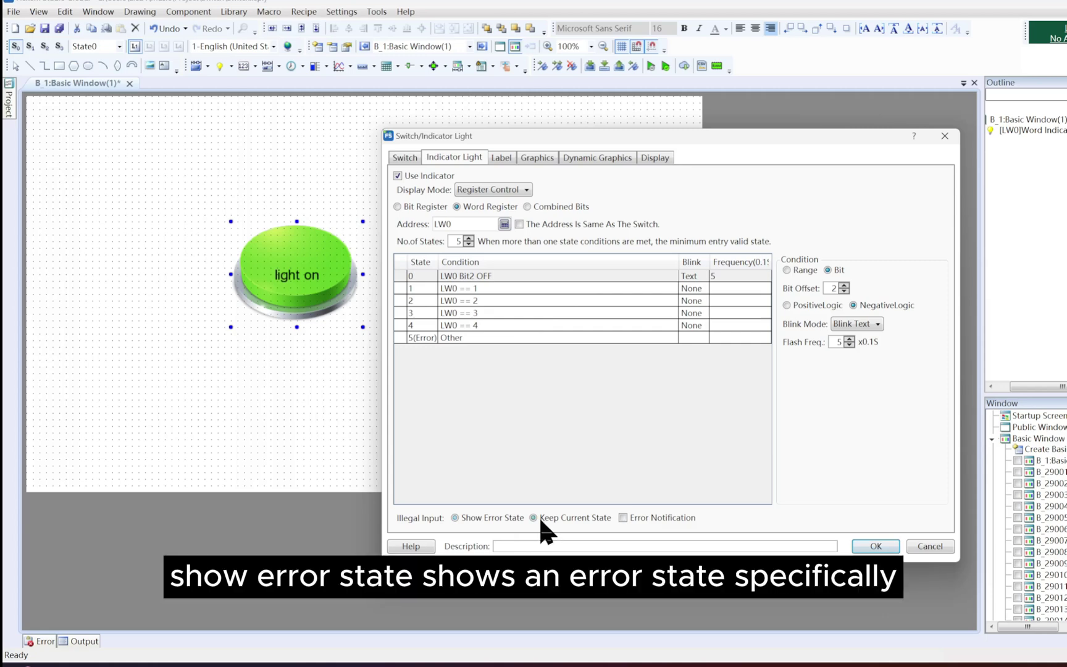
left_click(488, 516)
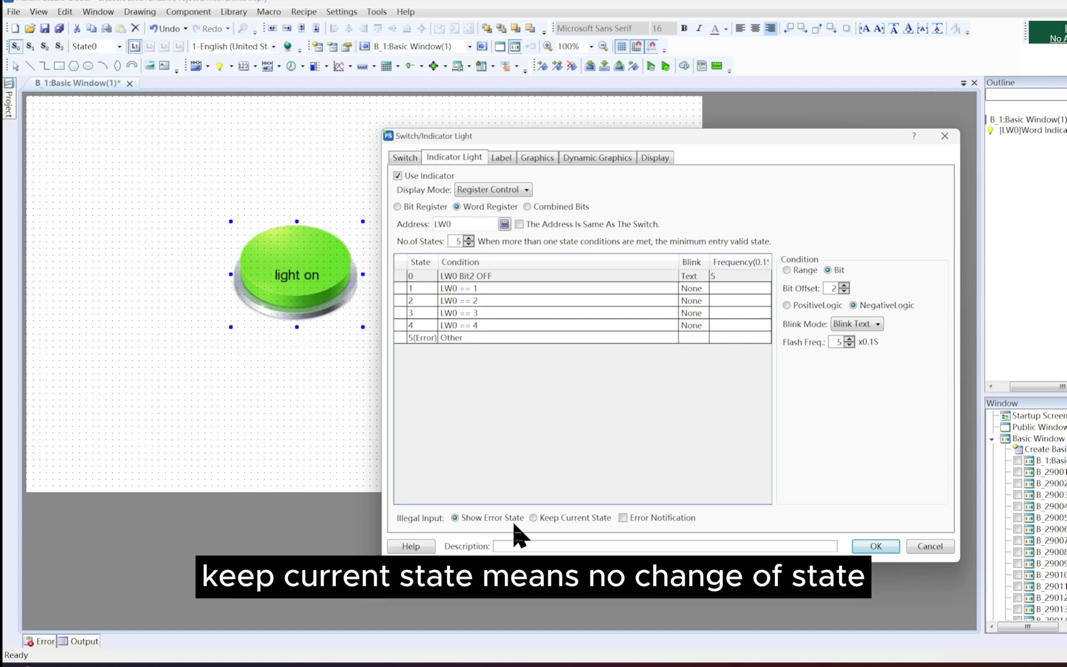
left_click(534, 518)
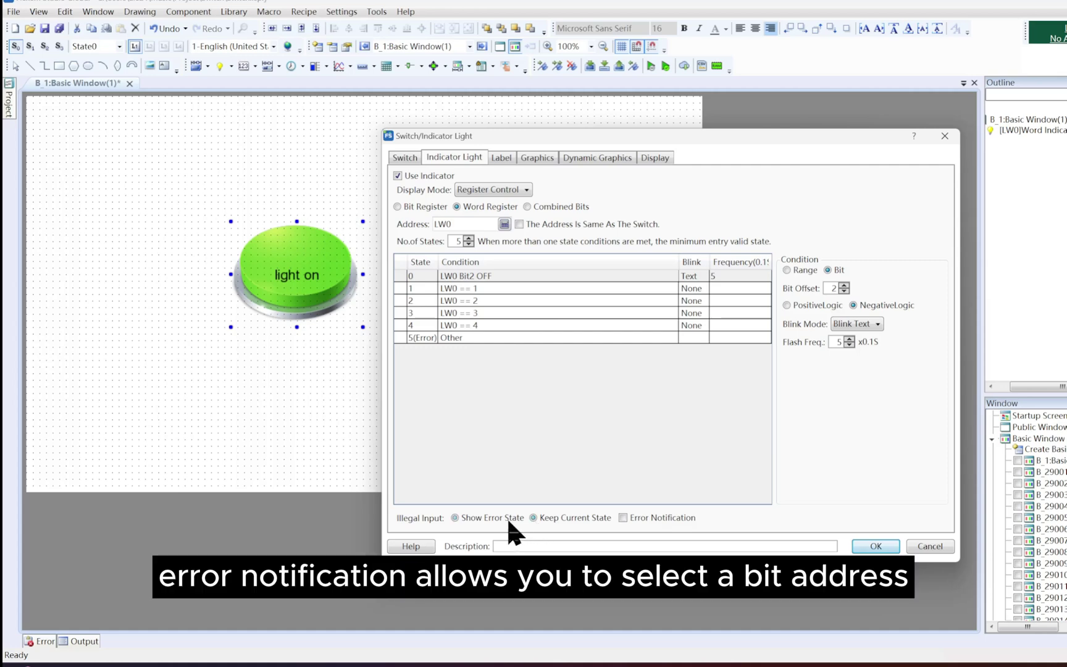
left_click(623, 517)
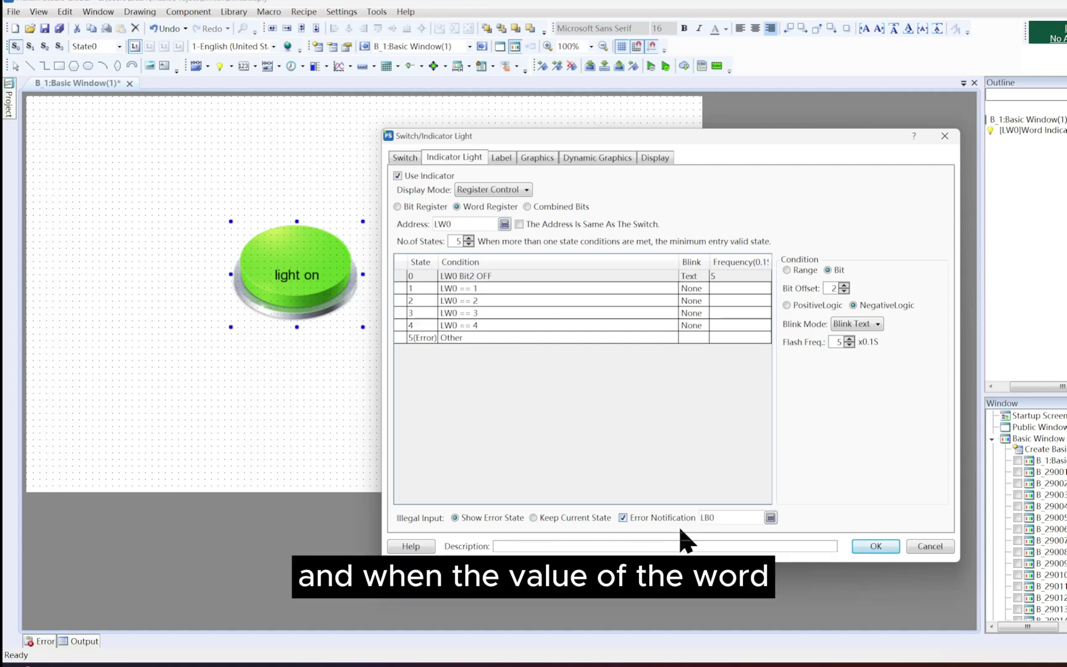
Inspect the error notification's bit address settings and system register list without changing them, and confirm the indicator's settings
left_click(771, 518)
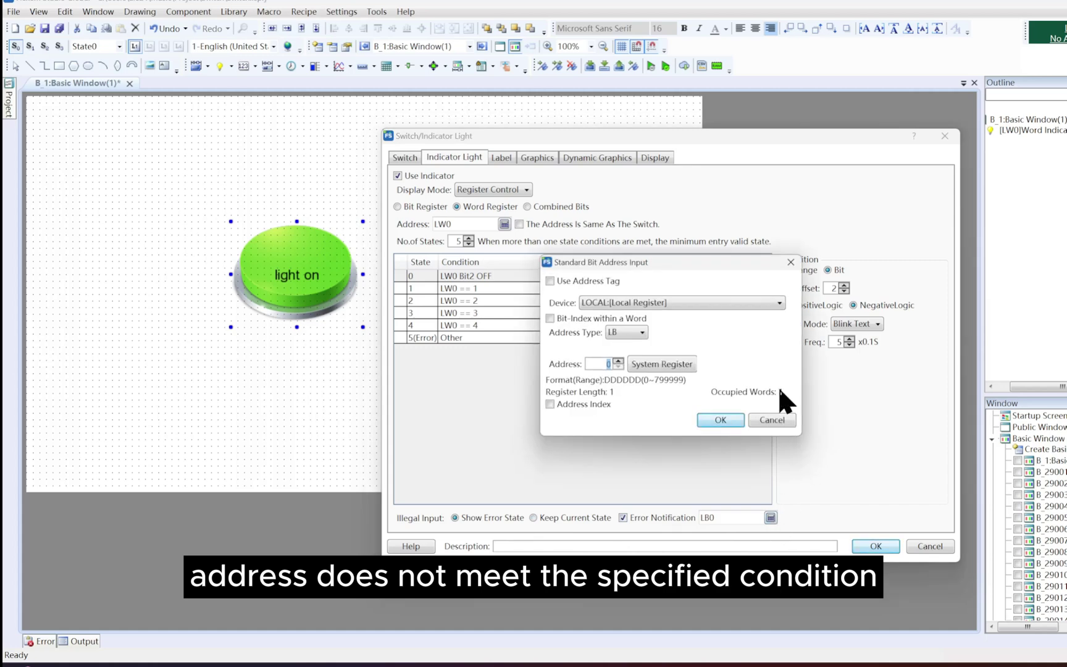
left_click(686, 363)
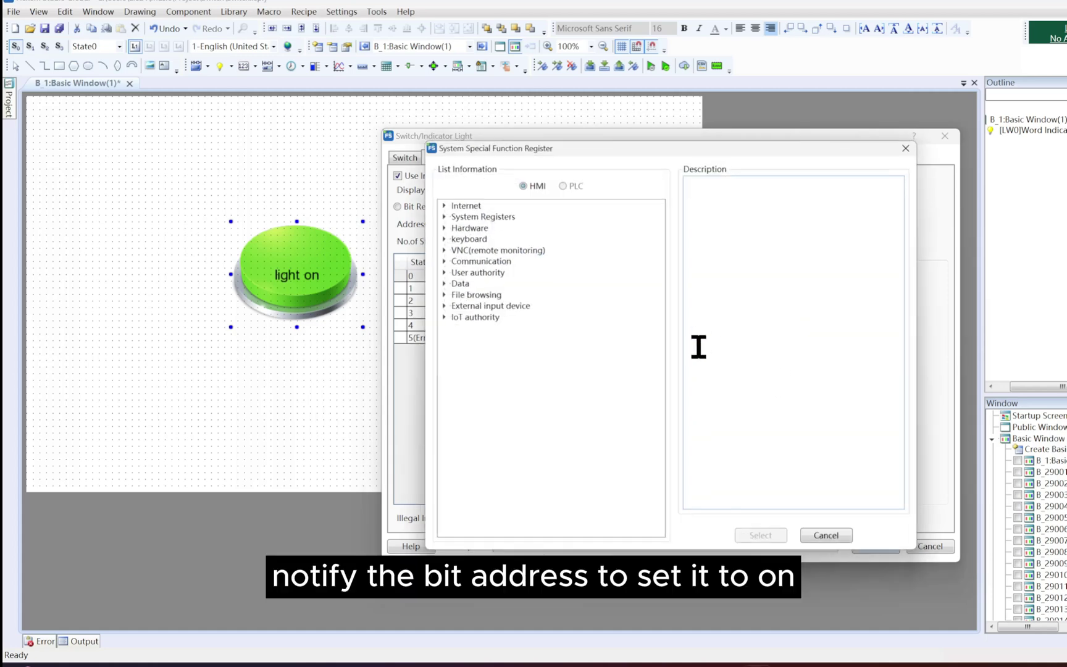
left_click(908, 148)
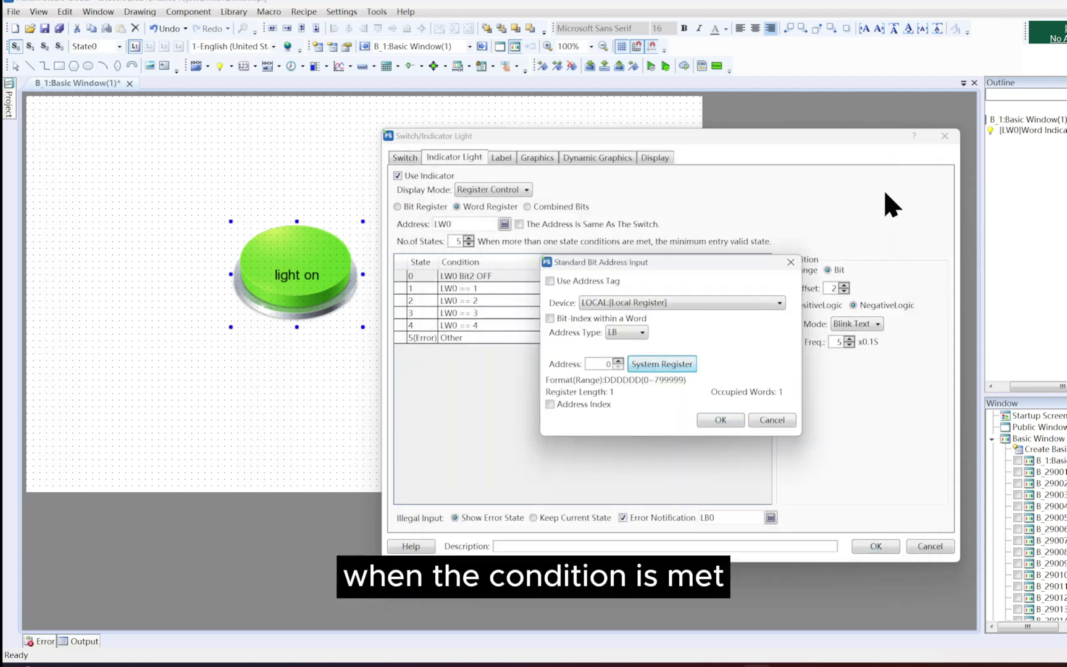
left_click(790, 262)
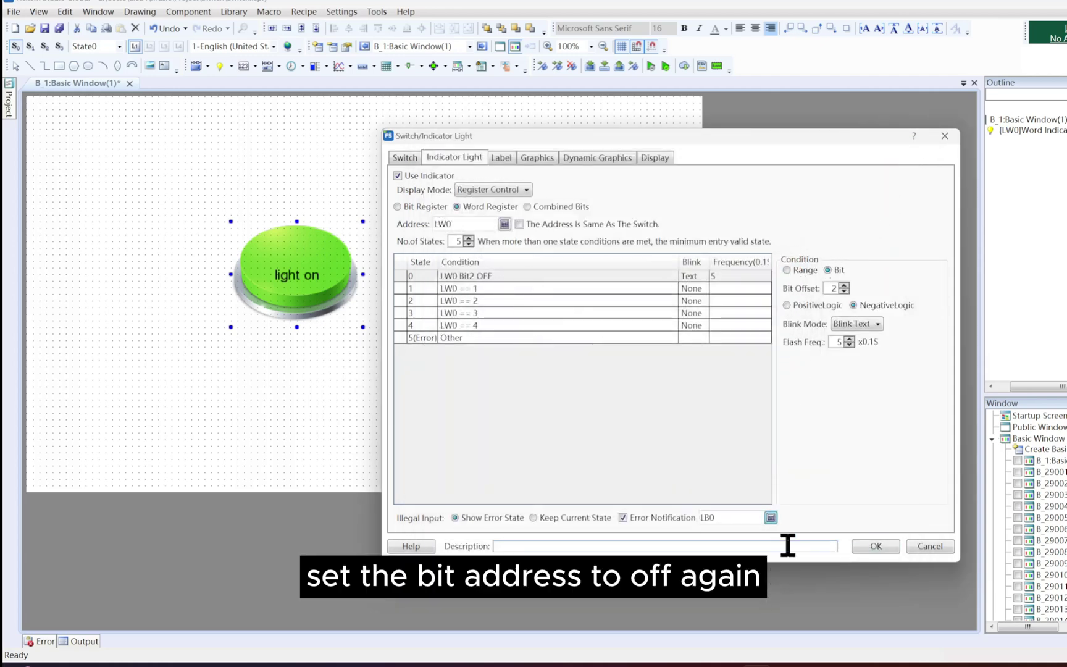
left_click(865, 547)
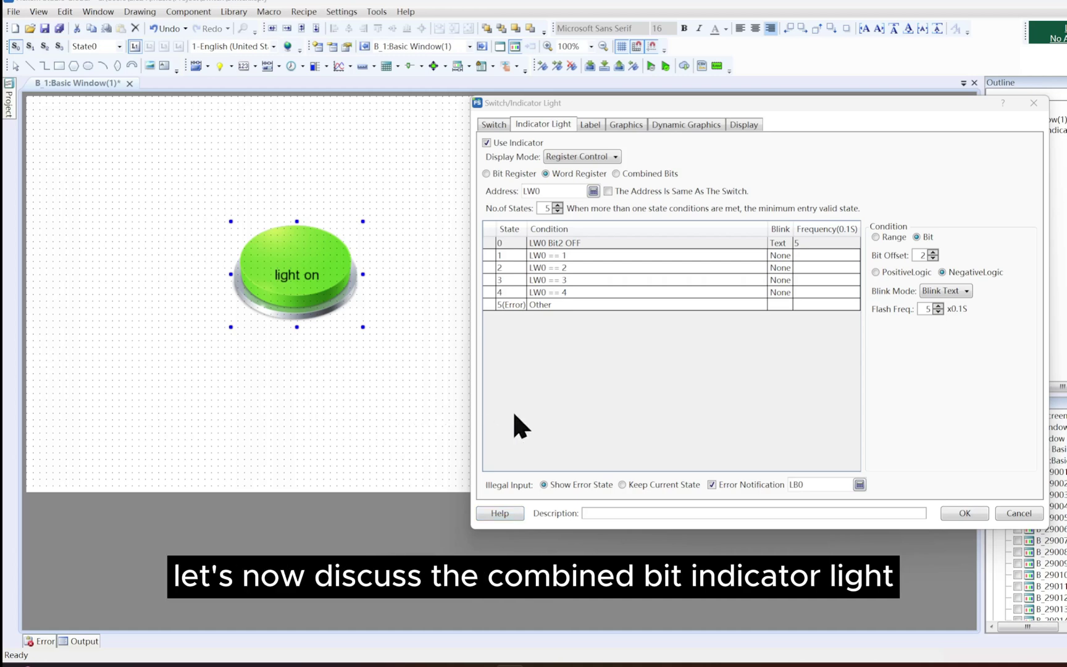
Switch the indicator's settings to Combined Bits and check the display mode choices and the bit address options
left_click(617, 174)
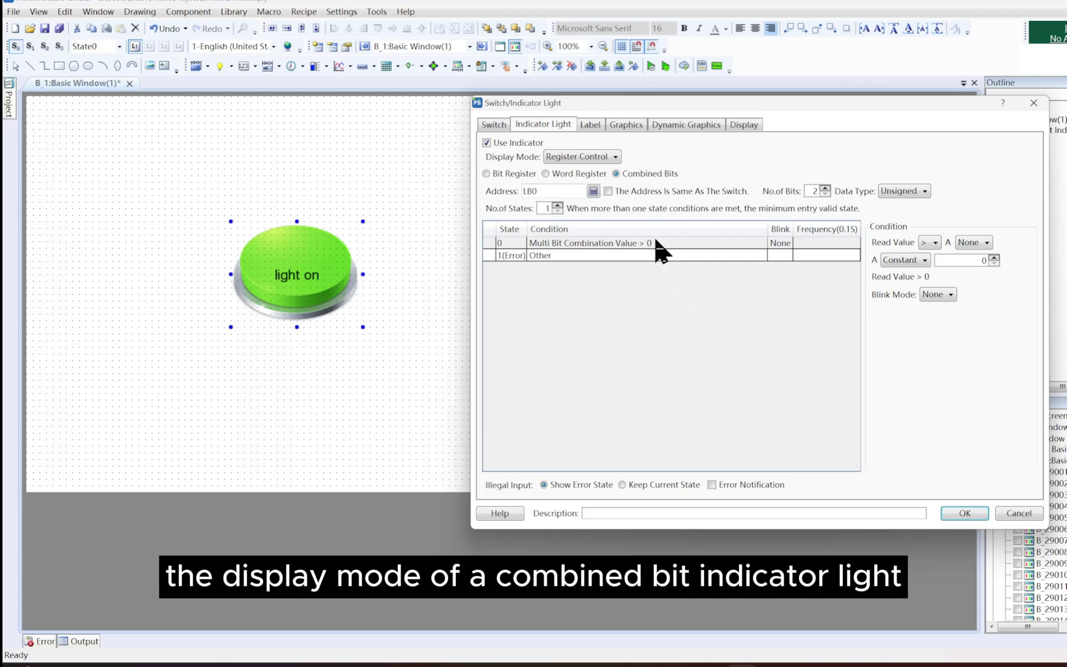
left_click(615, 156)
left_click(616, 155)
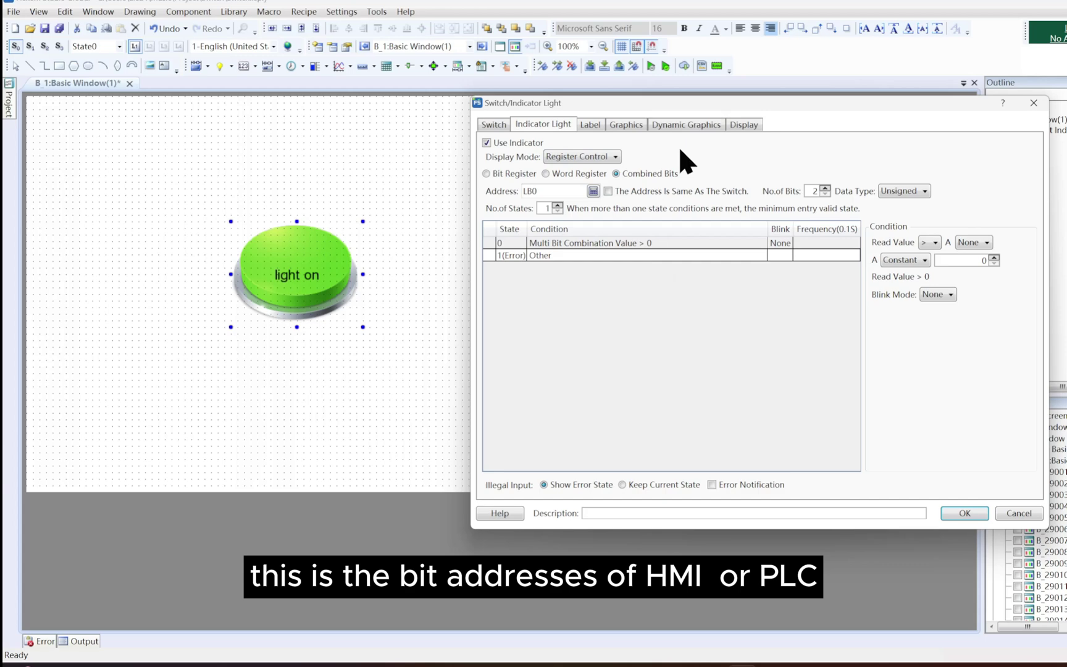
left_click(593, 191)
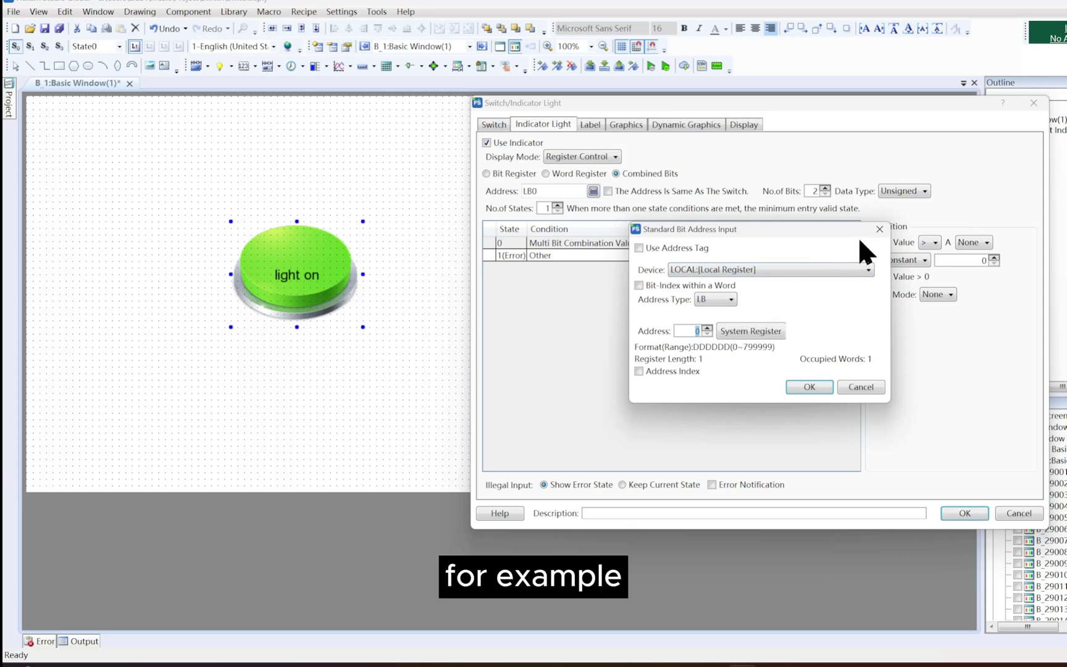
left_click(879, 229)
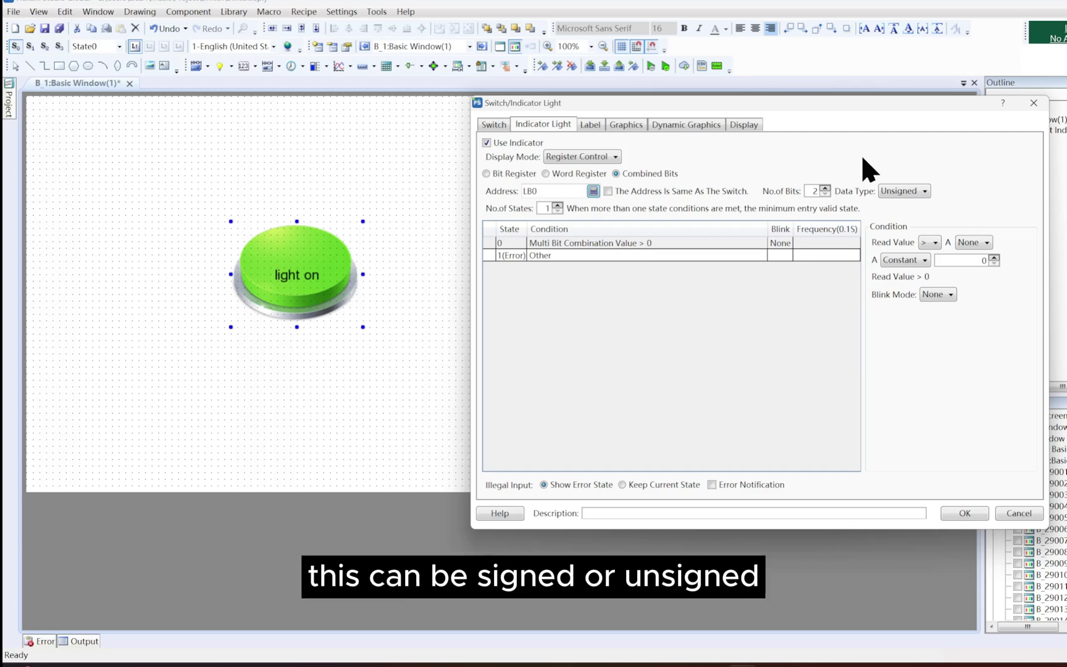
Try the Signed data type for the combined bits value and return it to Unsigned
left_click(926, 191)
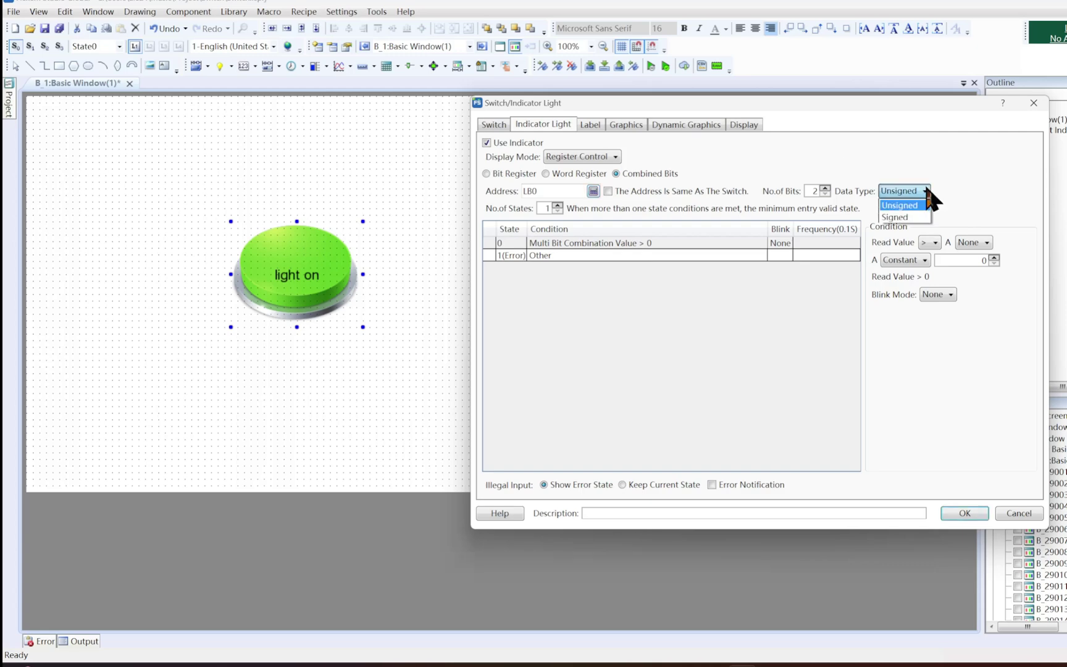
left_click(928, 191)
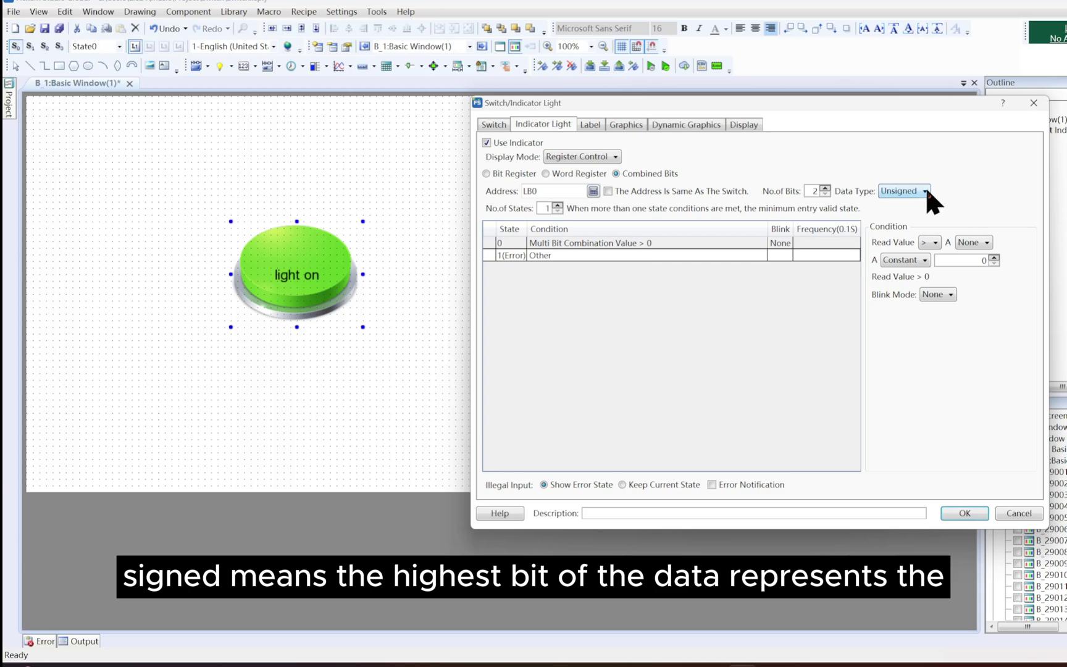
left_click(927, 190)
left_click(923, 216)
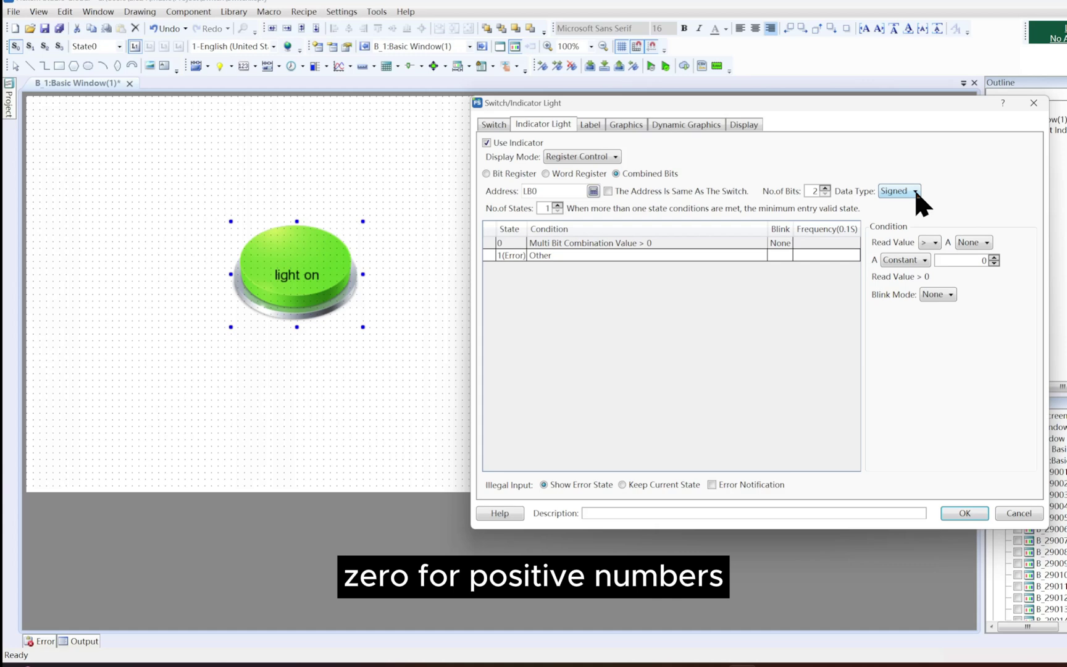
left_click(916, 193)
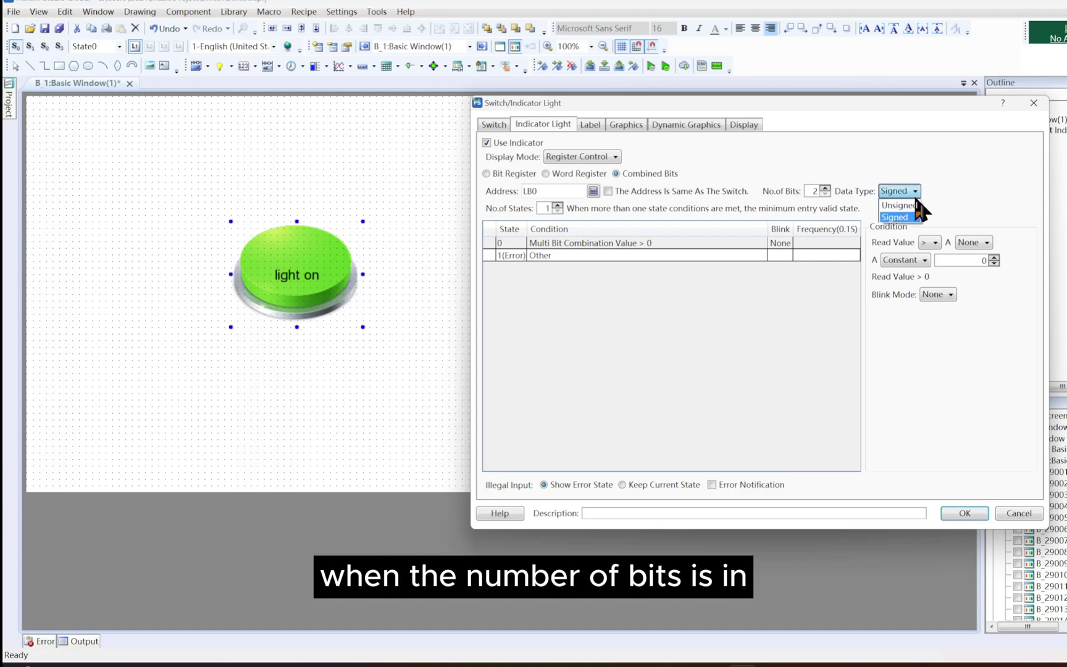
left_click(915, 205)
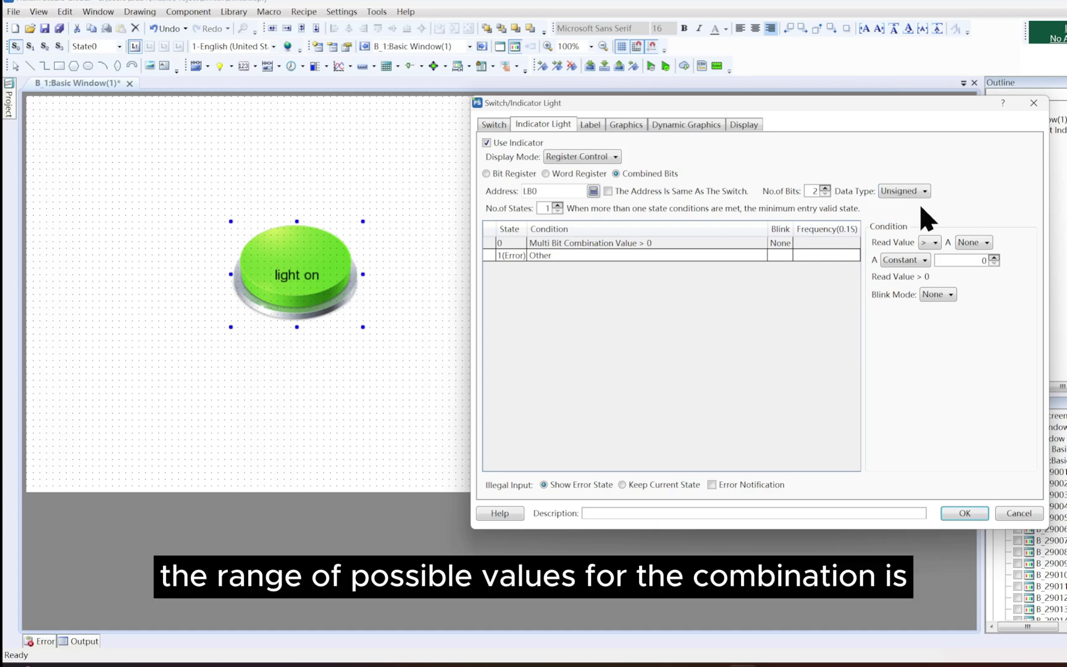
Set the number of states to 4 and review the logic and comparison operators available for the state 0 condition
left_click(987, 242)
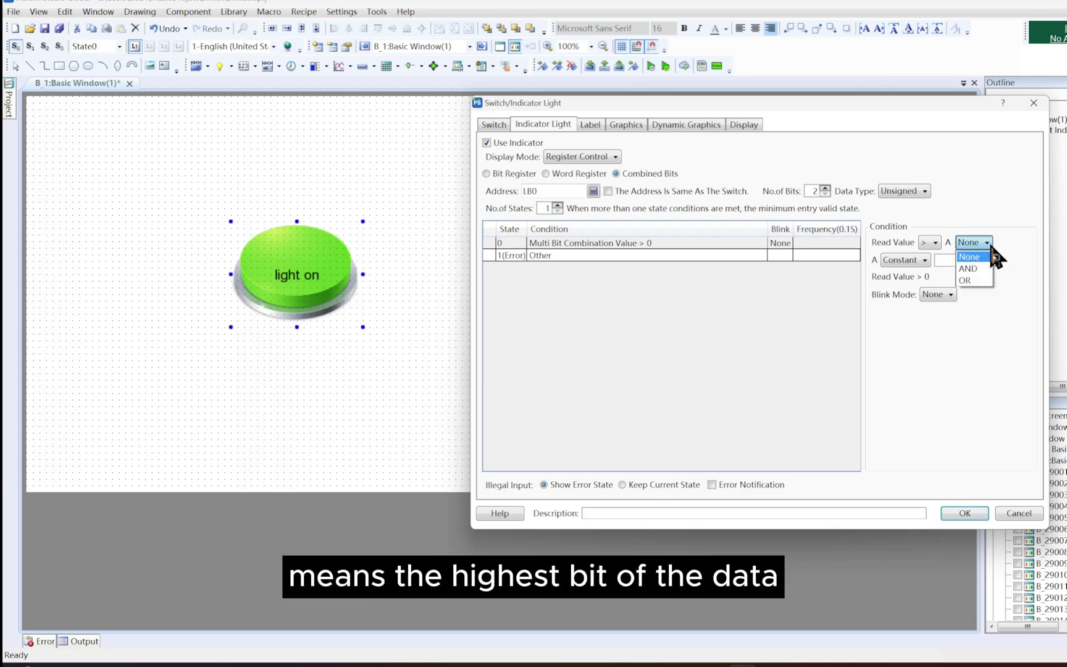
left_click(991, 247)
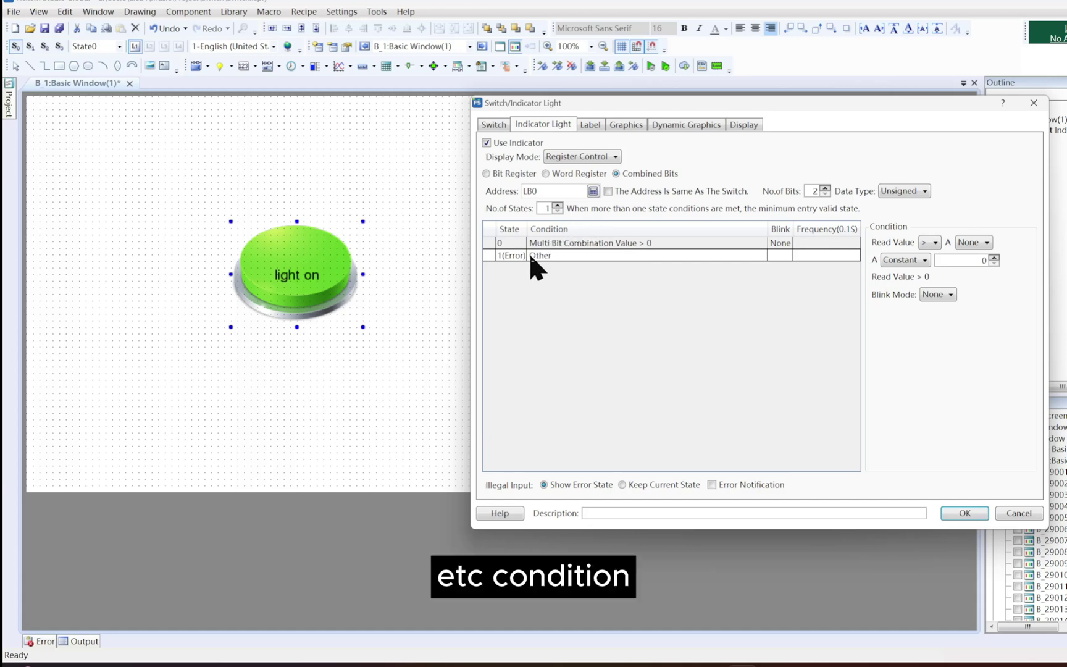
left_click(558, 205)
left_click(558, 205)
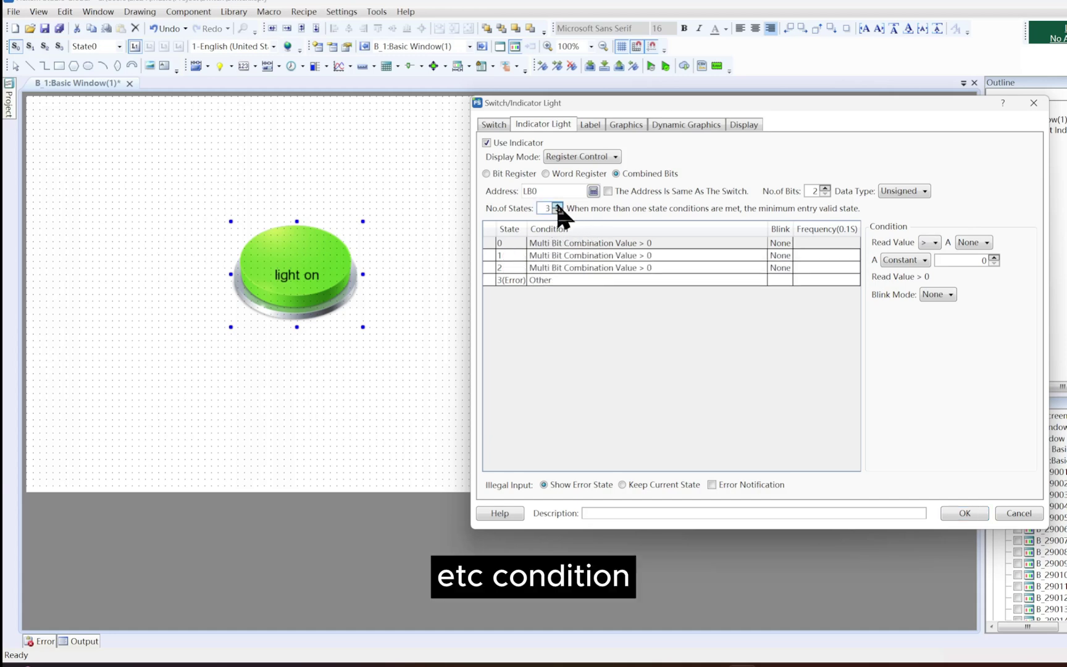
left_click(557, 205)
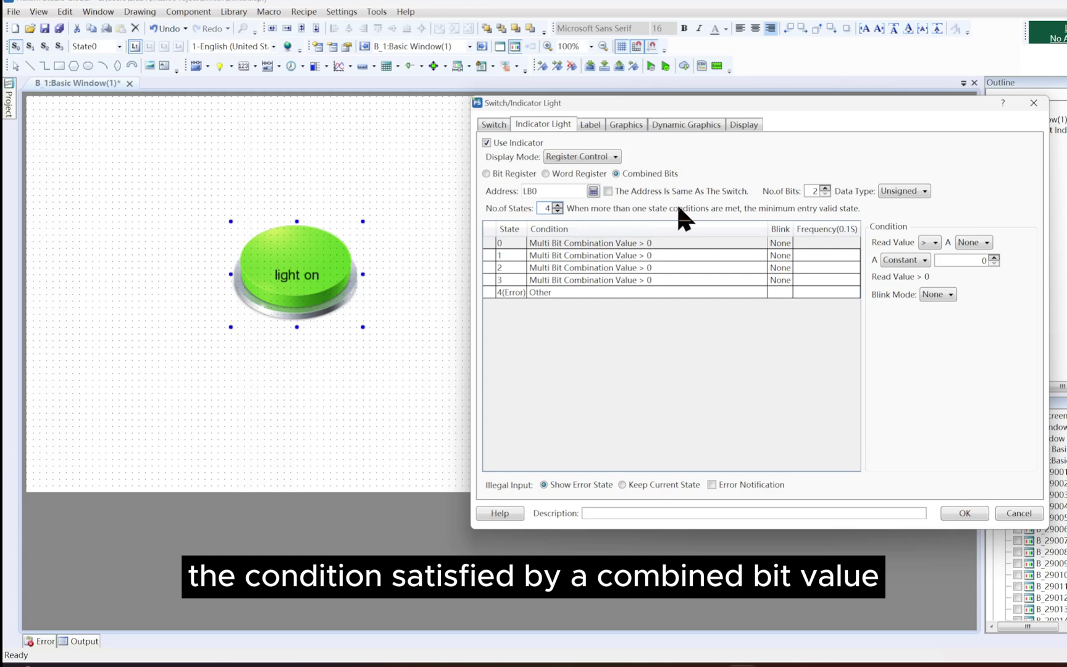
left_click(935, 242)
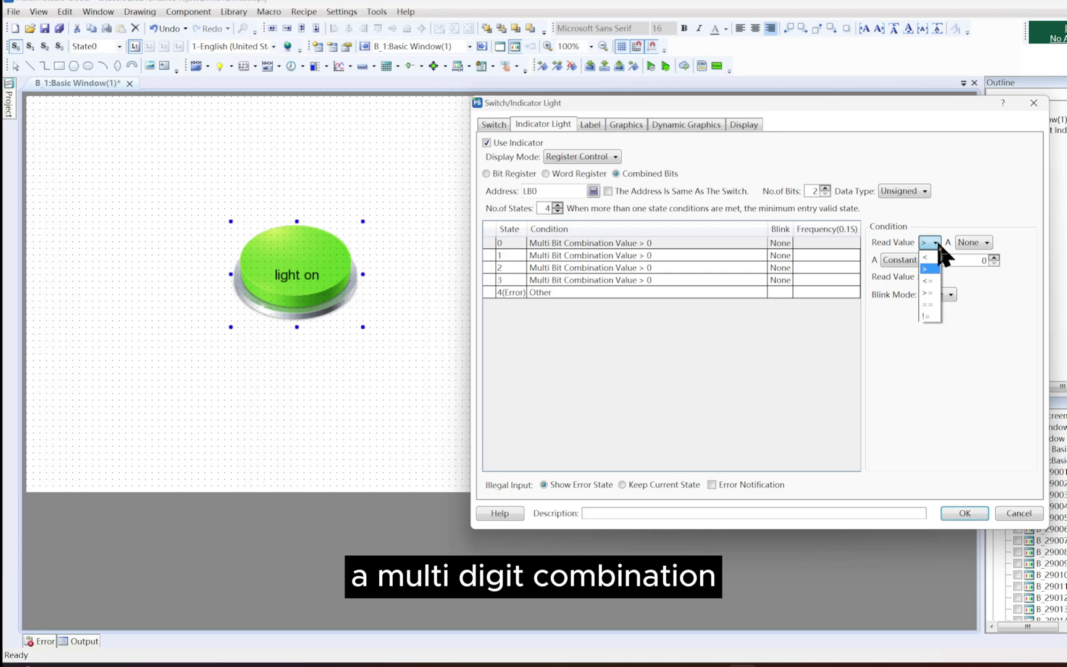
left_click(937, 242)
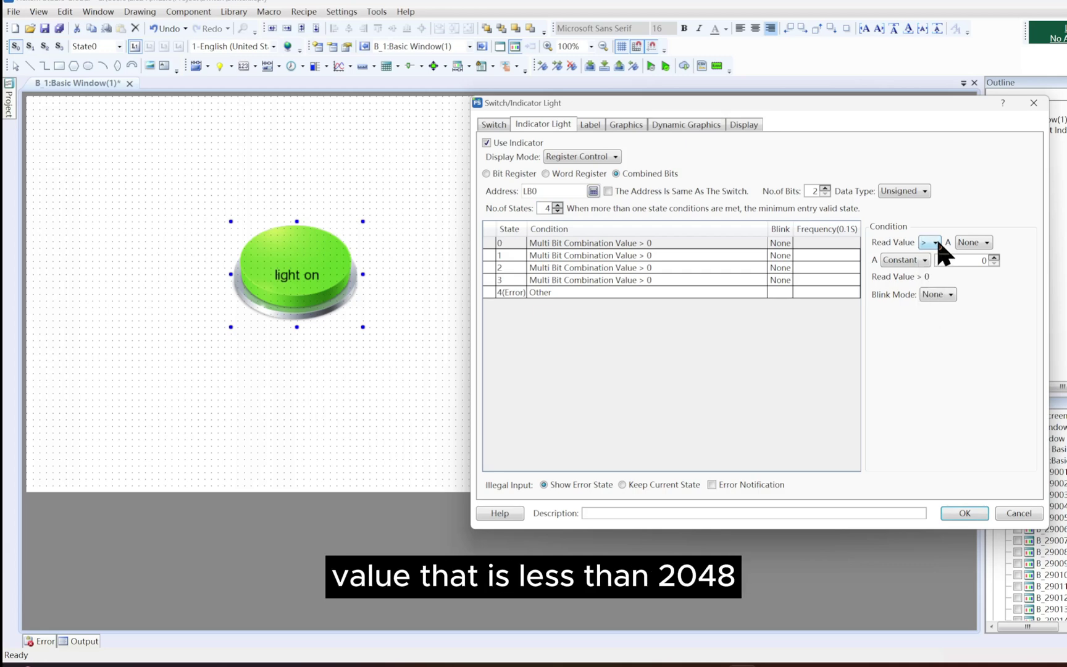
Set state 0's blink mode to Blink Picture, trying Blink Text in between, and set illegal input to Keep Current State
left_click(951, 292)
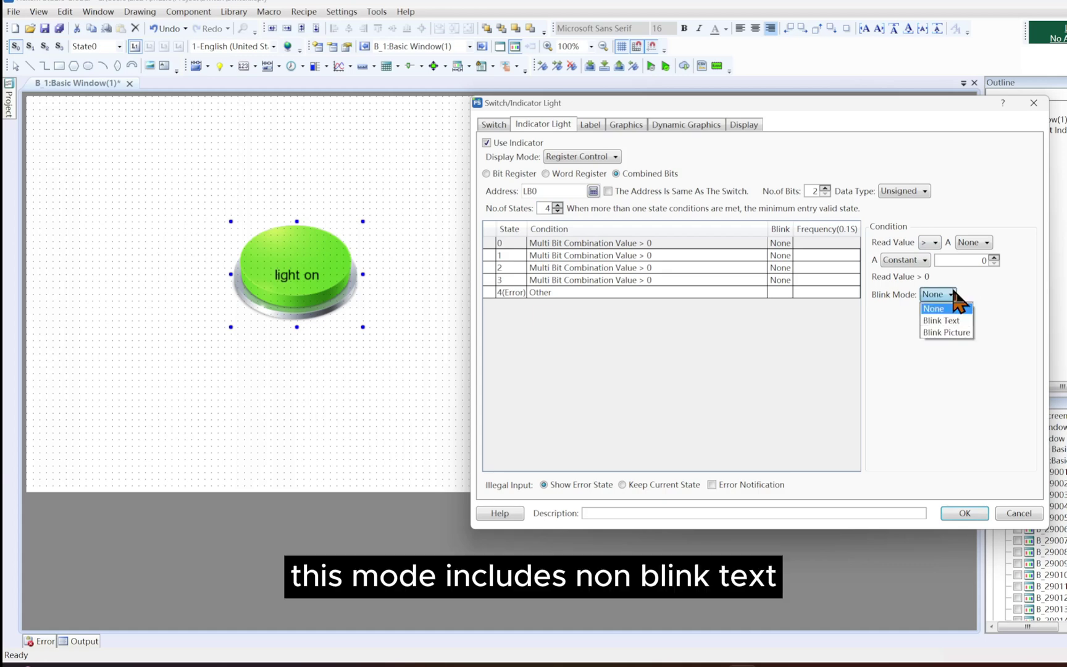
left_click(967, 333)
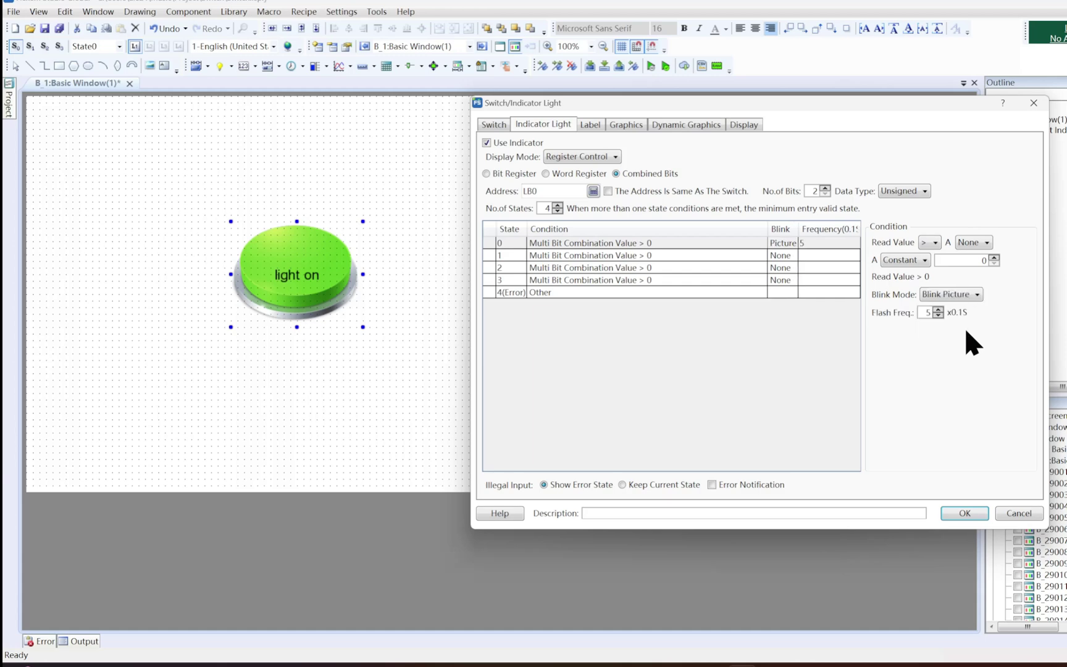
left_click(967, 295)
left_click(973, 320)
left_click(962, 295)
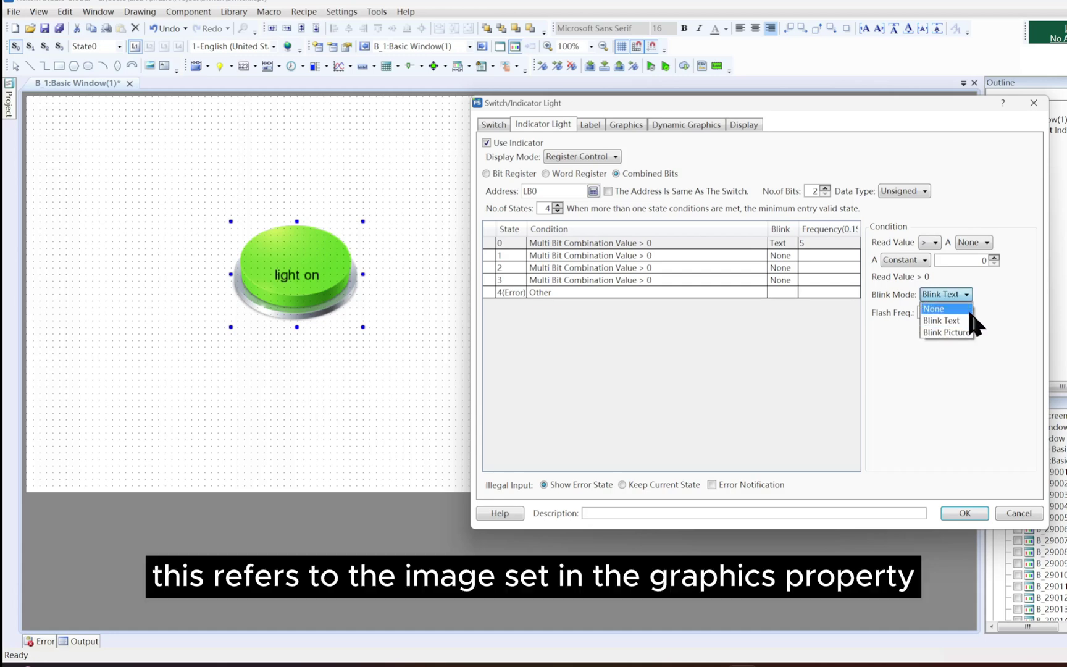
left_click(971, 335)
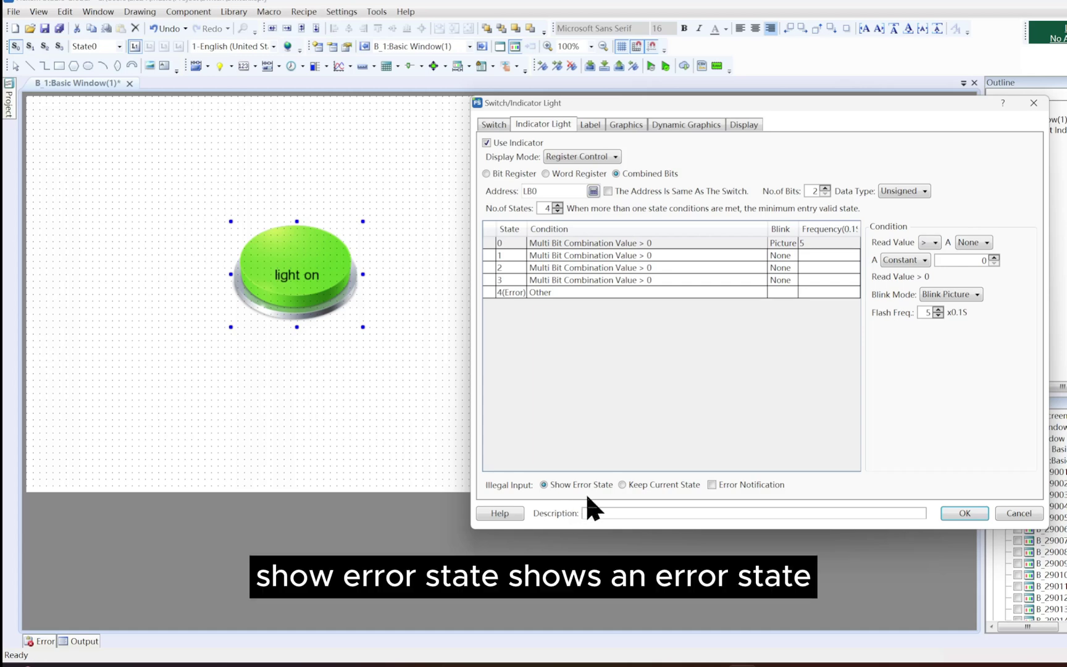
left_click(622, 485)
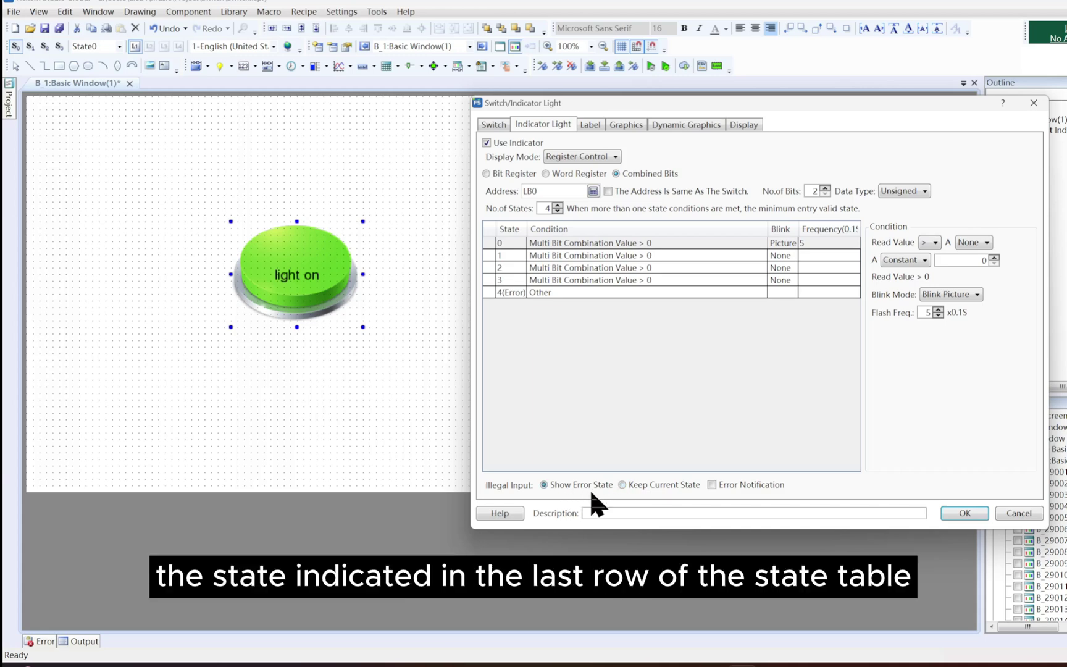
left_click(623, 484)
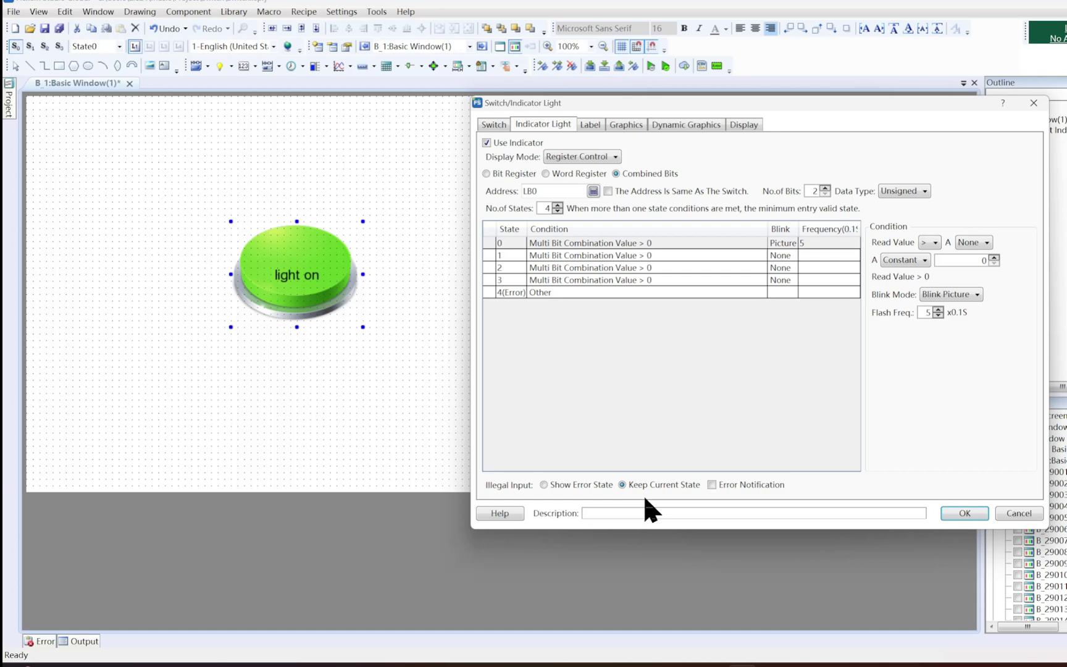
Enable error notification for illegal input and set its bit address to LB1 in the local register, checking the system register list
left_click(710, 484)
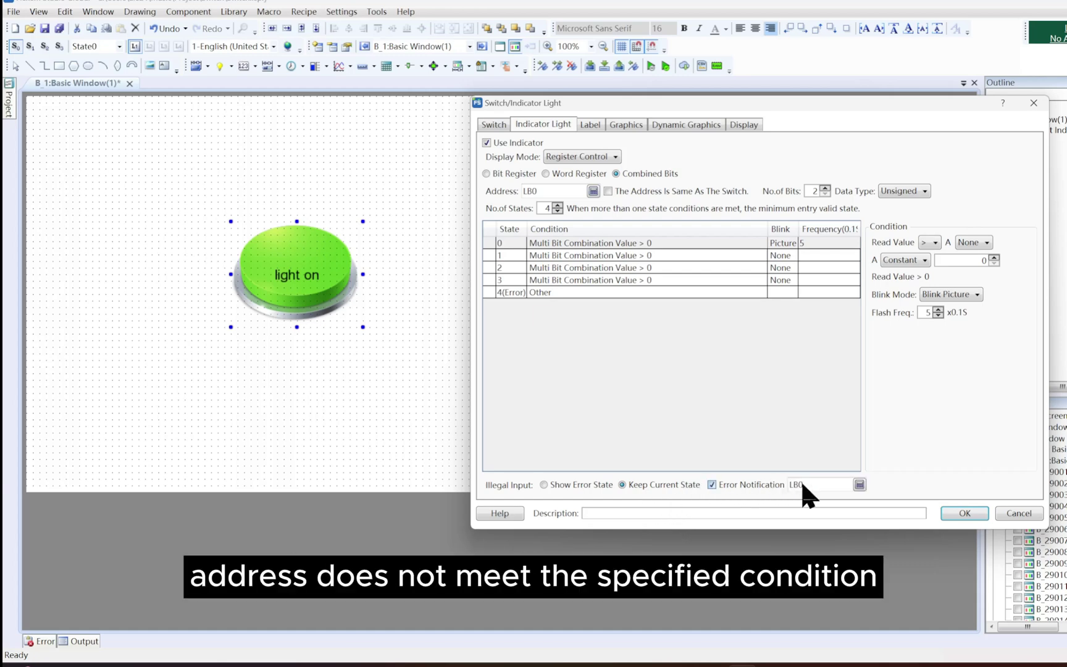
left_click(859, 484)
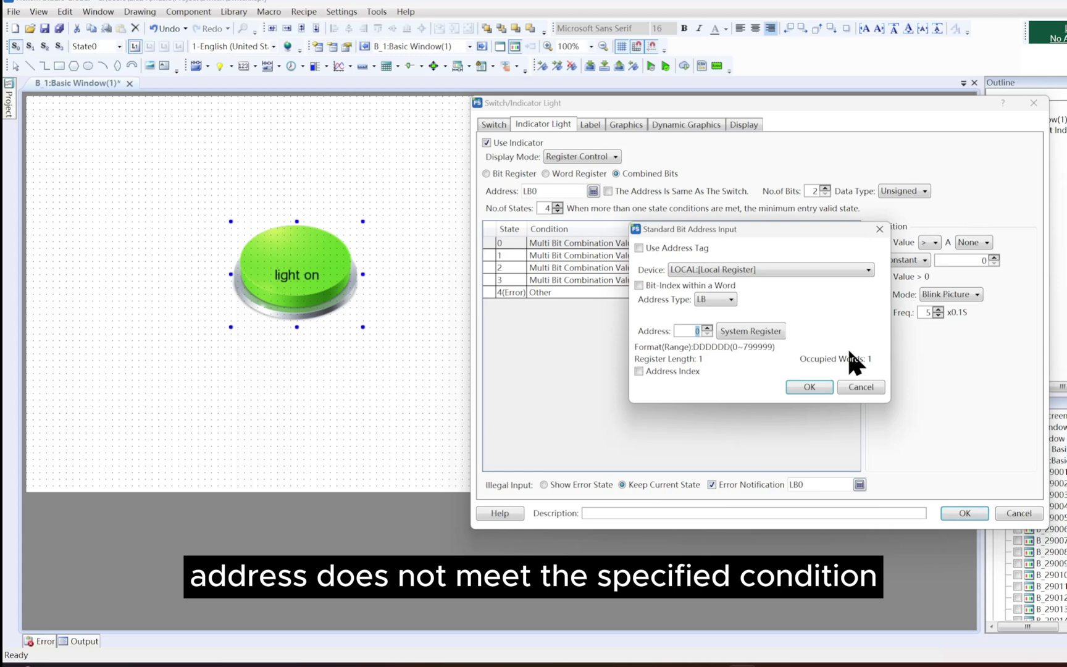
left_click(777, 331)
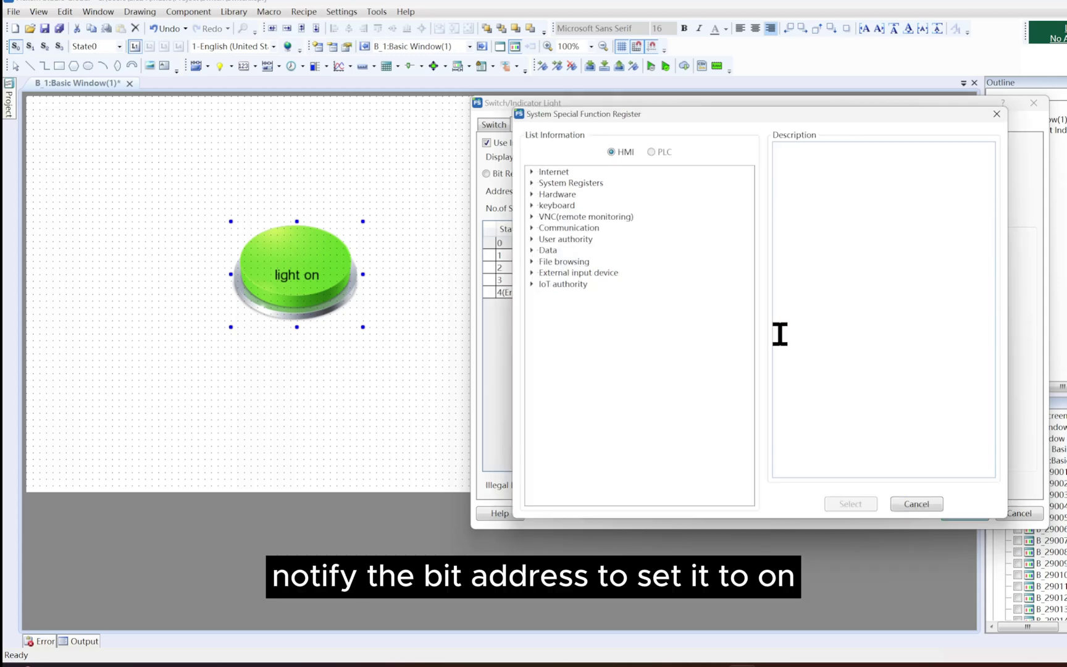
left_click(996, 113)
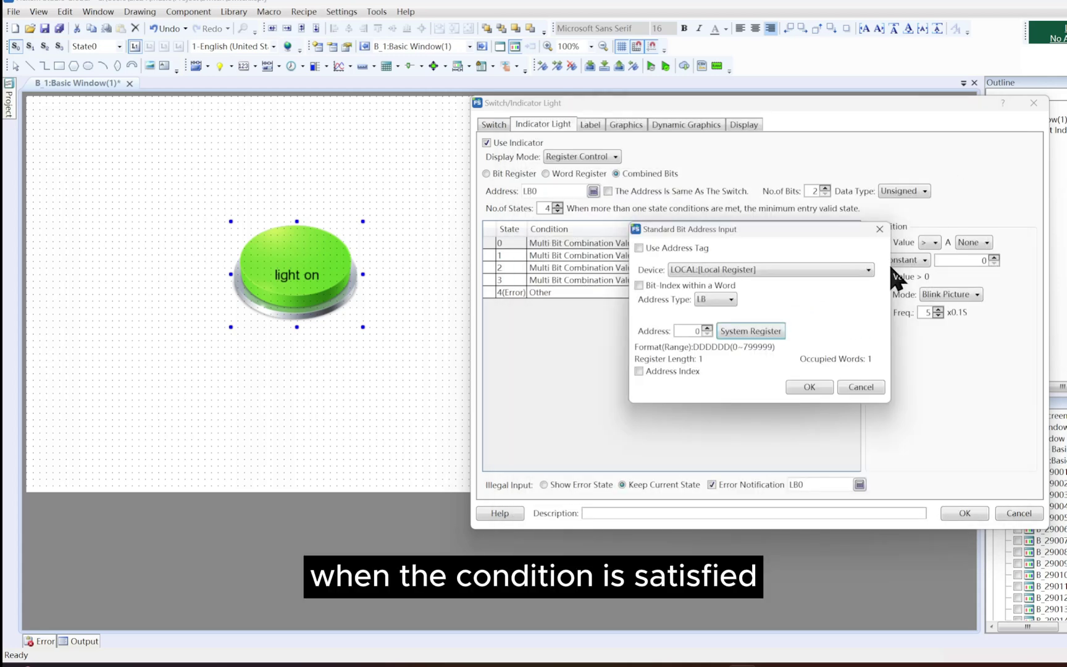
left_click(707, 328)
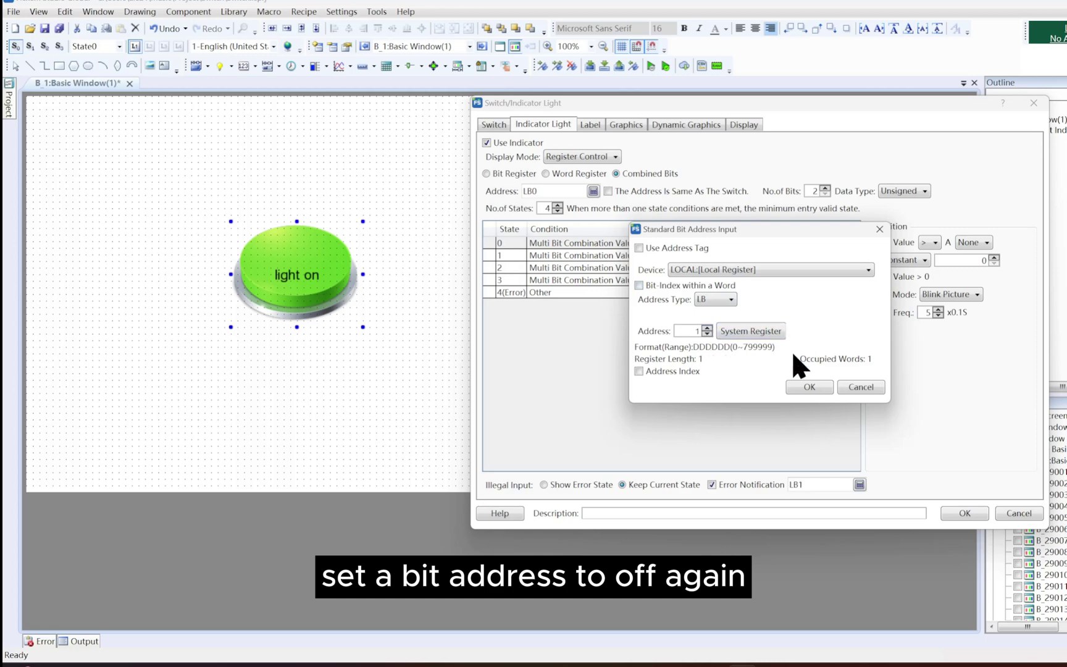
left_click(809, 386)
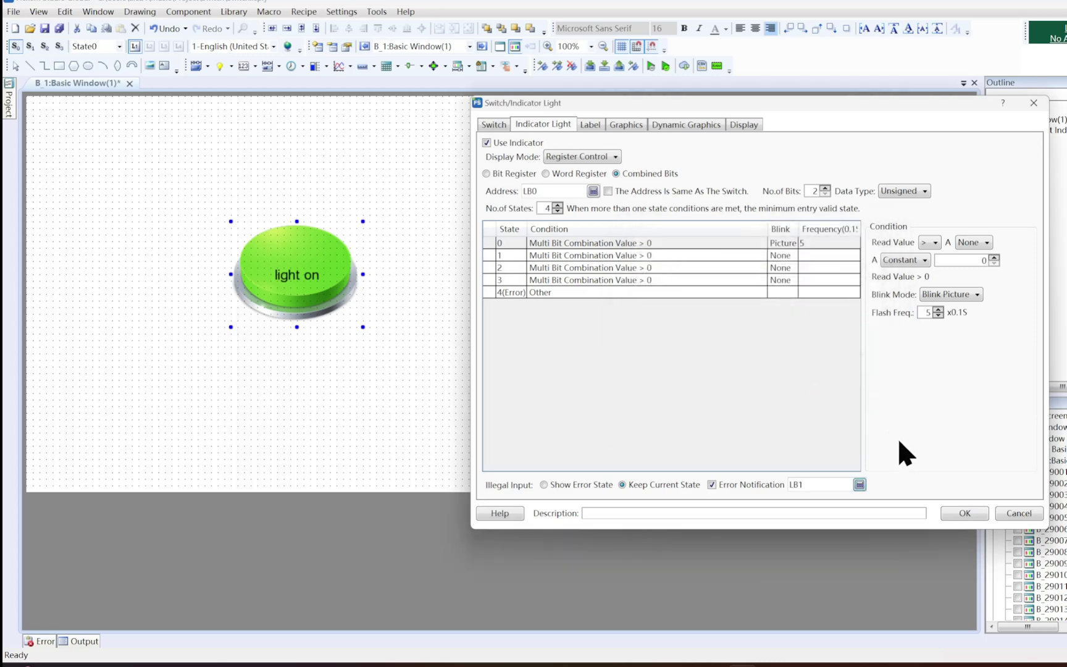